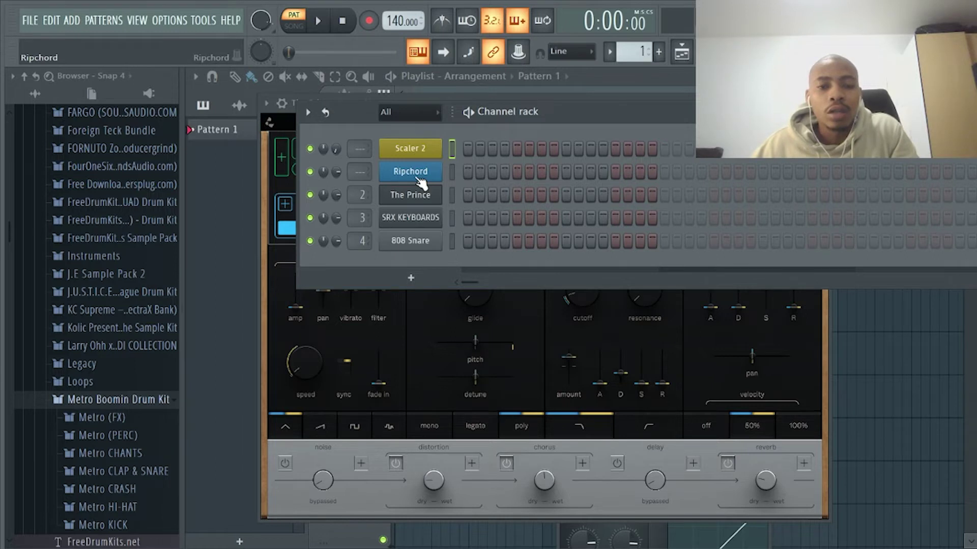
- Open the Ripchord channel, reposition its window and look through its chord preset list
{"action": "left_click", "coordinate": [418, 177]}
{"action": "left_click_drag", "start_coordinate": [514, 178], "coordinate": [619, 147]}
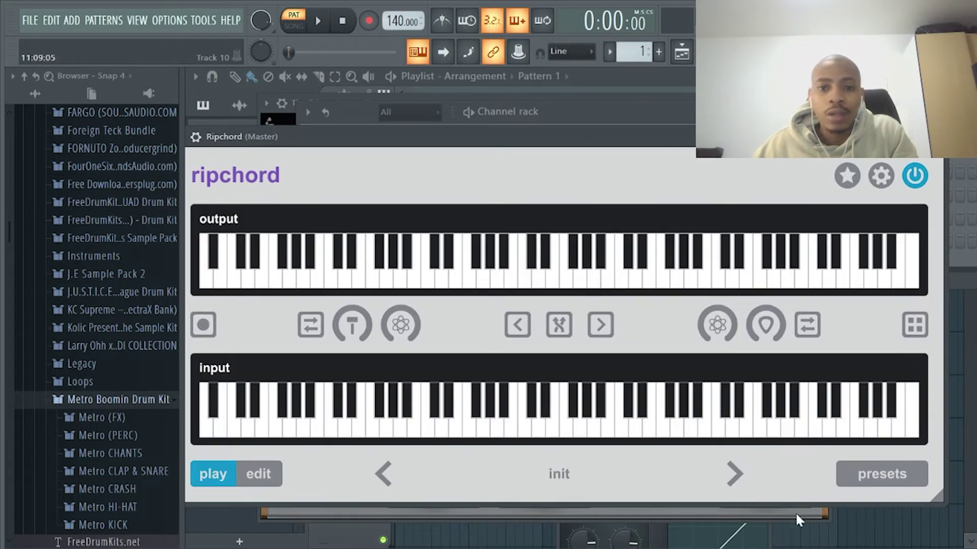
{"action": "left_click", "coordinate": [851, 475]}
{"action": "mouse_move", "coordinate": [493, 131]}
{"action": "left_mouse_down"}
{"action": "mouse_move", "coordinate": [532, 261]}
{"action": "mouse_move", "coordinate": [507, 184]}
{"action": "mouse_move", "coordinate": [518, 251]}
{"action": "mouse_move", "coordinate": [481, 240]}
{"action": "mouse_move", "coordinate": [493, 218]}
{"action": "mouse_move", "coordinate": [496, 143]}
{"action": "left_mouse_up"}
{"action": "scroll", "coordinate": [590, 323], "scroll_direction": "down", "scroll_amount": 5}
{"action": "scroll", "coordinate": [591, 326], "scroll_direction": "down", "scroll_amount": 20}
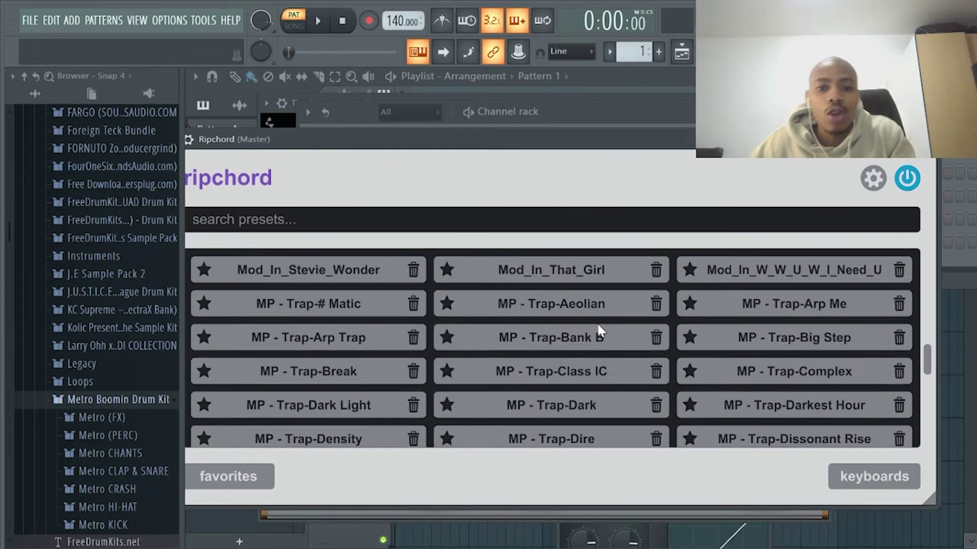
{"action": "scroll", "coordinate": [599, 328], "scroll_direction": "down", "scroll_amount": 20}
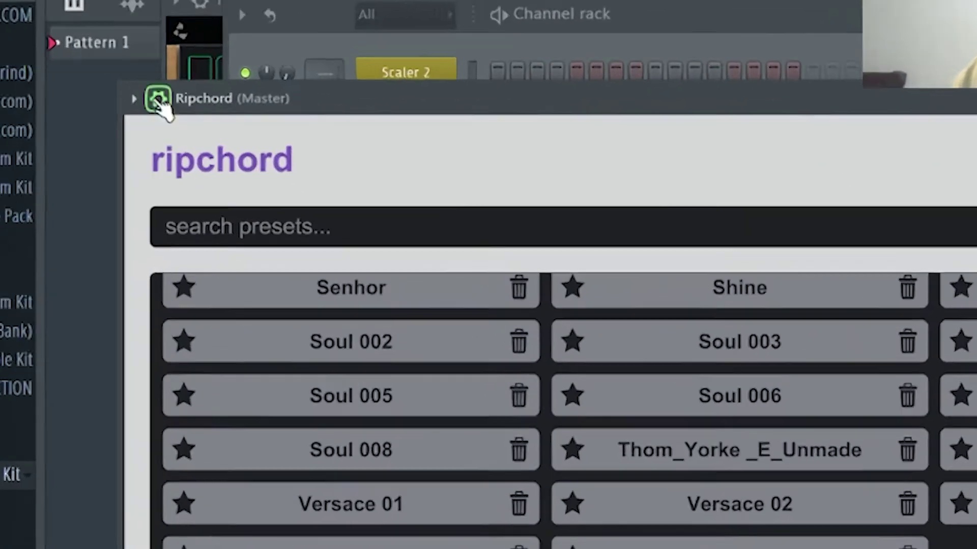
- Set Ripchord's MIDI output port to 1 in its wrapper settings and return to the plugin interface
{"action": "left_click", "coordinate": [189, 139]}
{"action": "left_click", "coordinate": [217, 166]}
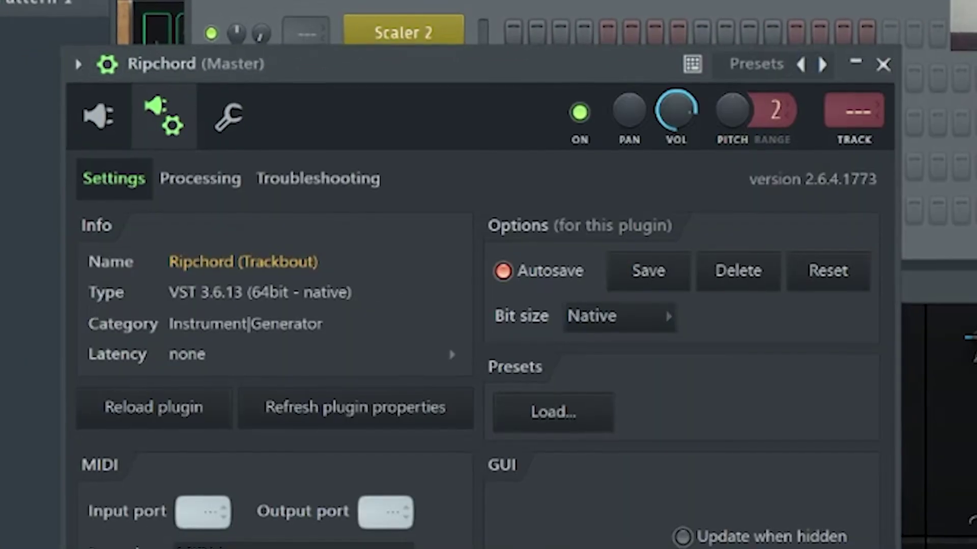
{"action": "left_click", "coordinate": [406, 509]}
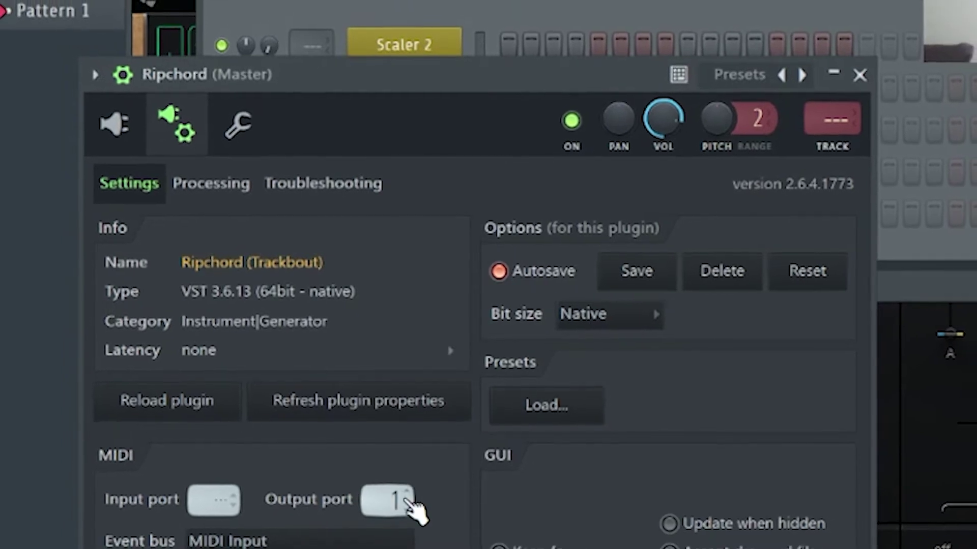
{"action": "left_click", "coordinate": [124, 128]}
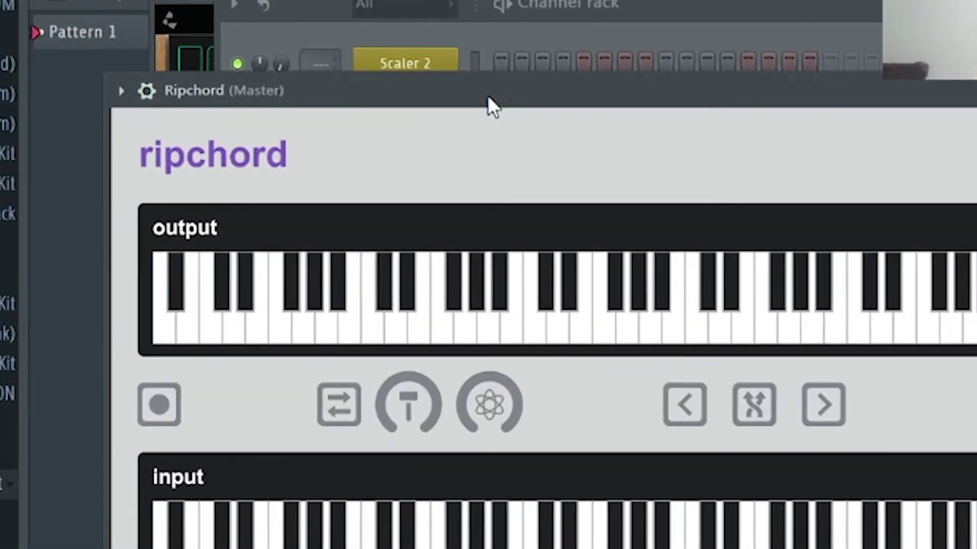
- Move the Ripchord window clear of the channel rack and mute the SRX KEYBOARDS channel
{"action": "left_click_drag", "start_coordinate": [487, 96], "coordinate": [399, 410]}
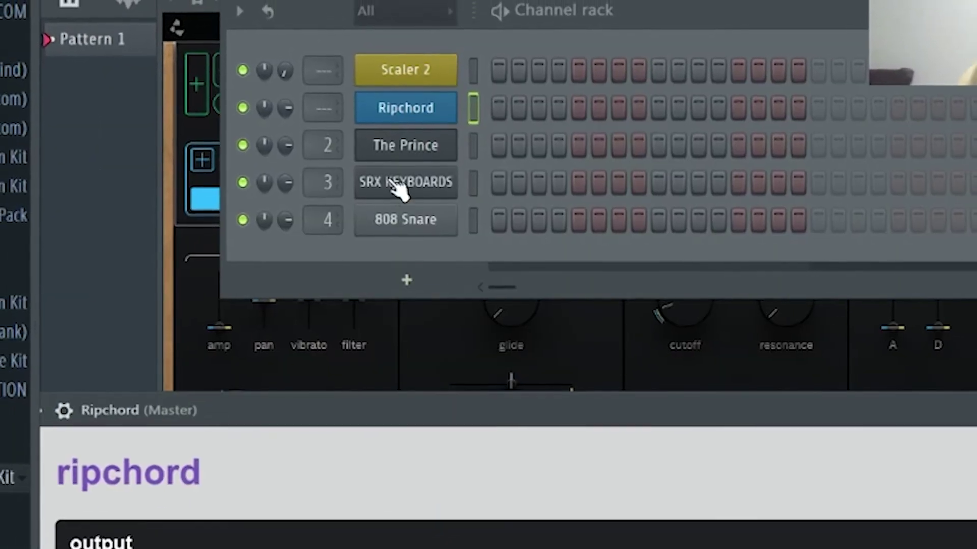
{"action": "left_click", "coordinate": [247, 184]}
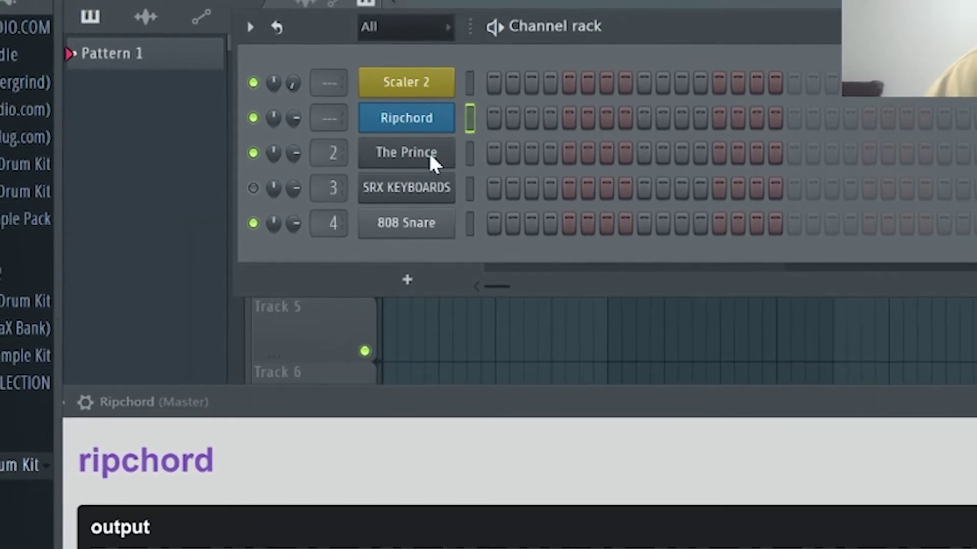
- Set The Prince's MIDI input port to 1 in its wrapper settings and close the plugin window
{"action": "left_click", "coordinate": [427, 150]}
{"action": "left_click", "coordinate": [227, 29]}
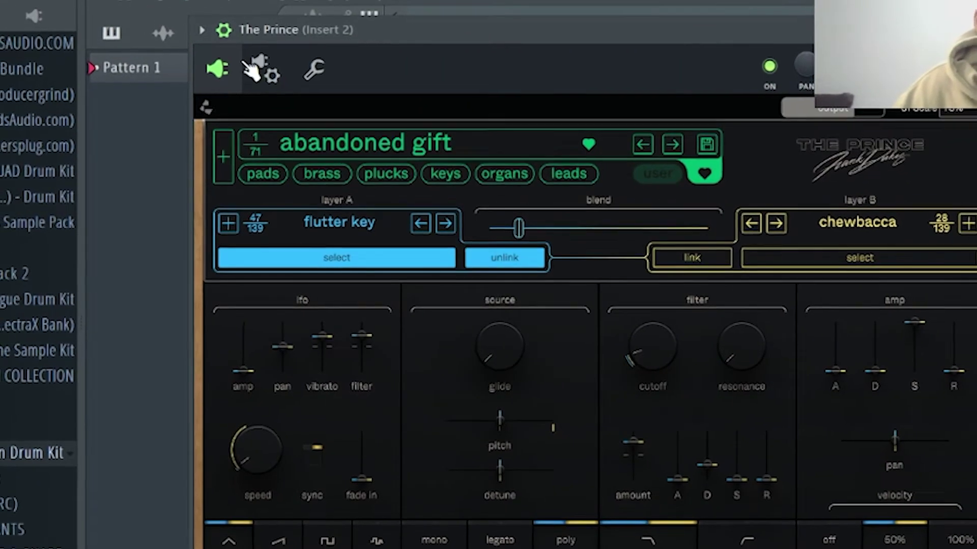
{"action": "left_click", "coordinate": [265, 66]}
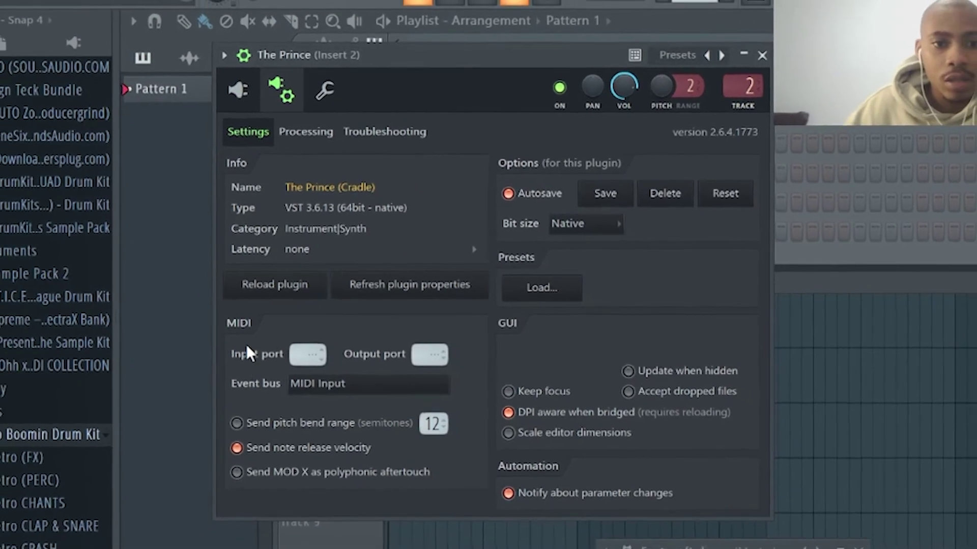
{"action": "scroll", "coordinate": [307, 354], "scroll_direction": "up", "scroll_amount": 1}
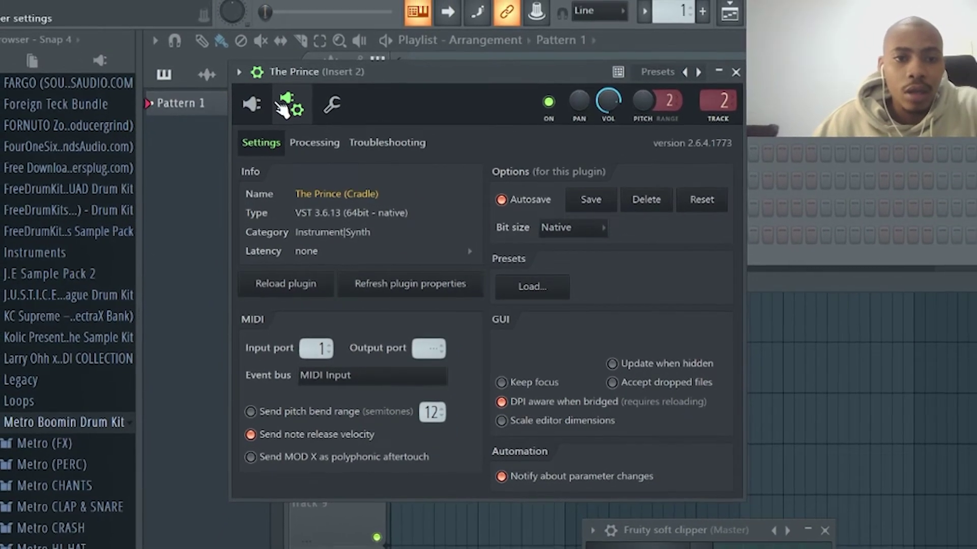
{"action": "left_click", "coordinate": [251, 104]}
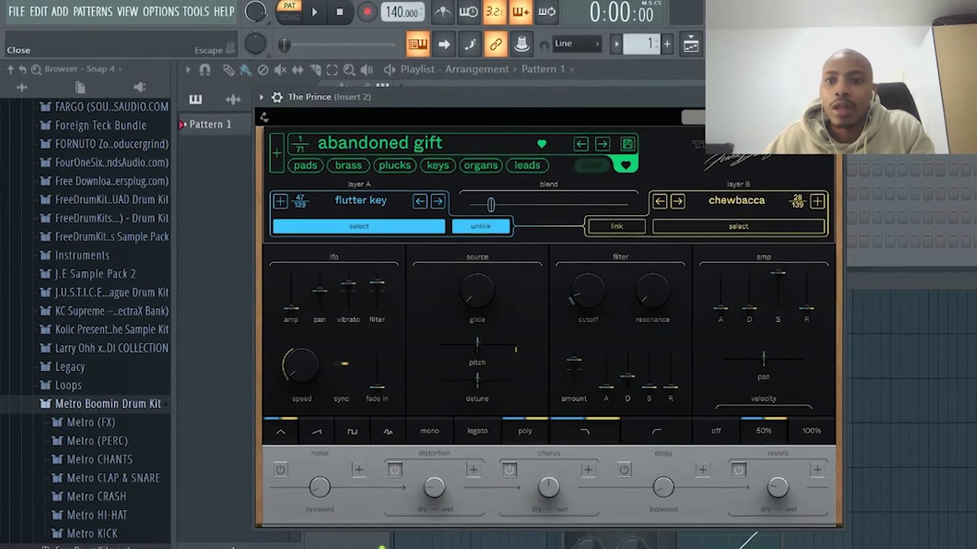
{"action": "key", "text": "Escape"}
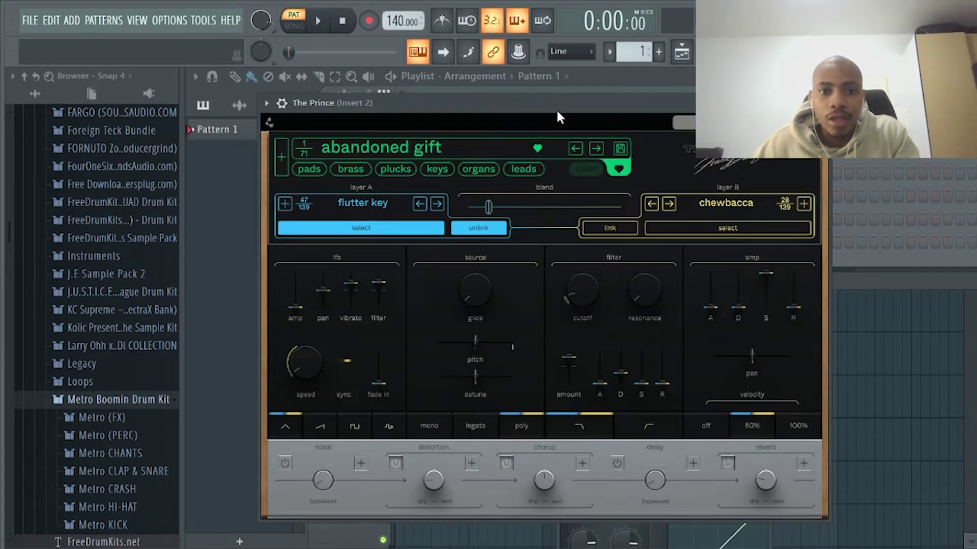
{"action": "key", "text": "Escape"}
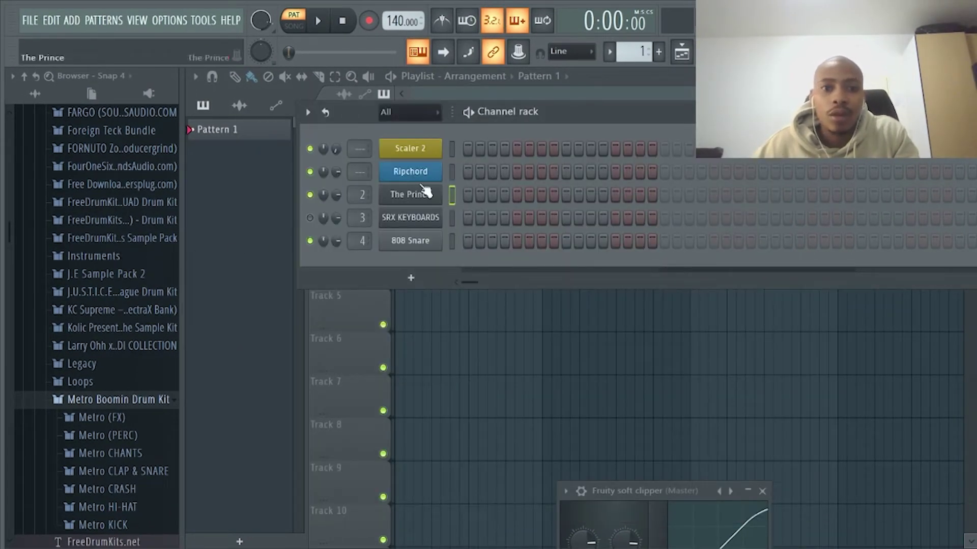
- Mute the Scaler 2 channel and reopen the Ripchord window in full view
{"action": "left_click", "coordinate": [410, 172]}
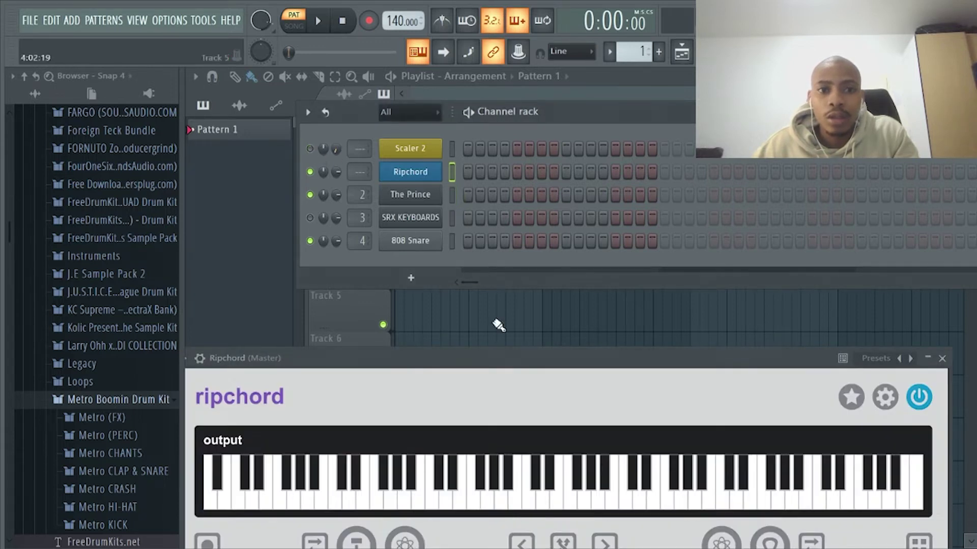
{"action": "left_click_drag", "start_coordinate": [446, 355], "coordinate": [460, 110]}
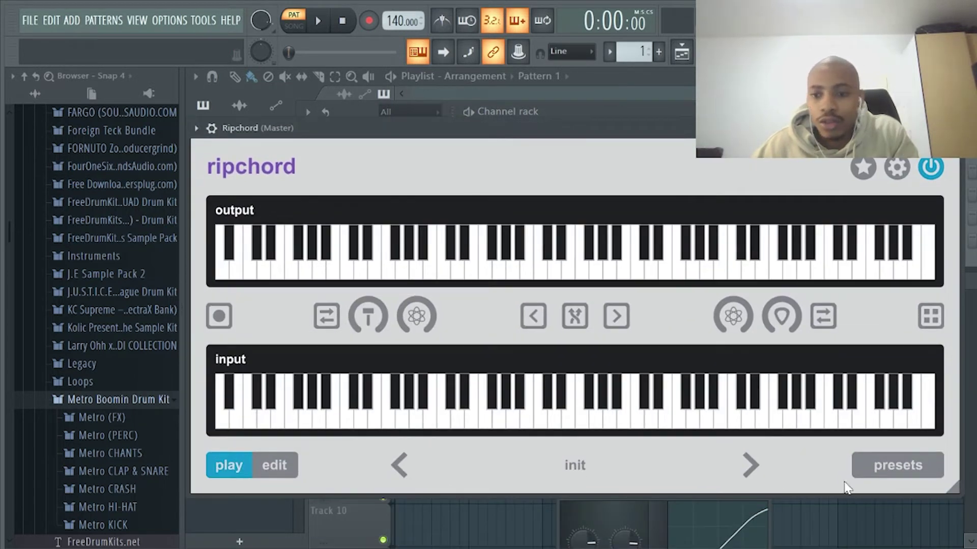
- Load the Neo_Soul_V7_07 preset in Ripchord and audition its chords on the input keyboard
{"action": "left_click", "coordinate": [876, 477]}
{"action": "scroll", "coordinate": [626, 300], "scroll_direction": "down", "scroll_amount": 20}
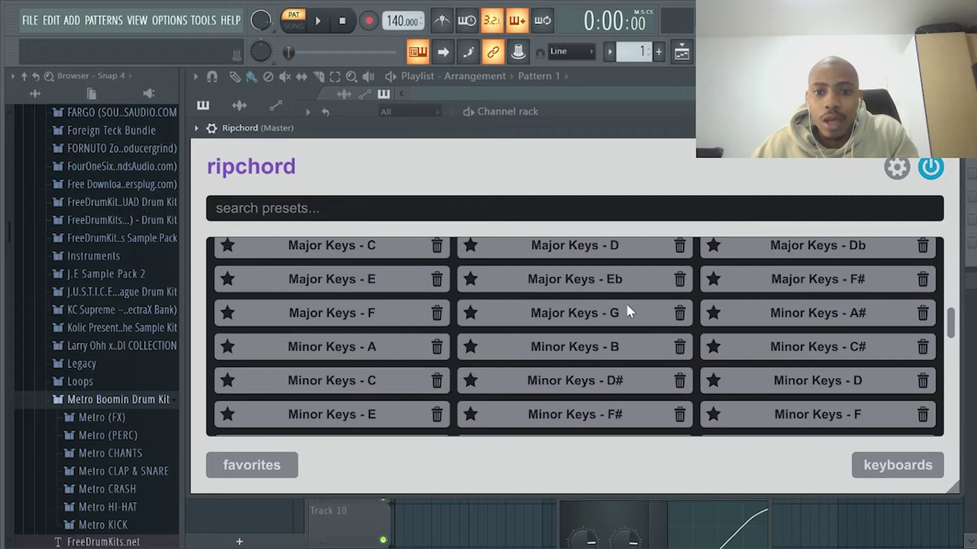
{"action": "scroll", "coordinate": [620, 379], "scroll_direction": "down", "scroll_amount": 6}
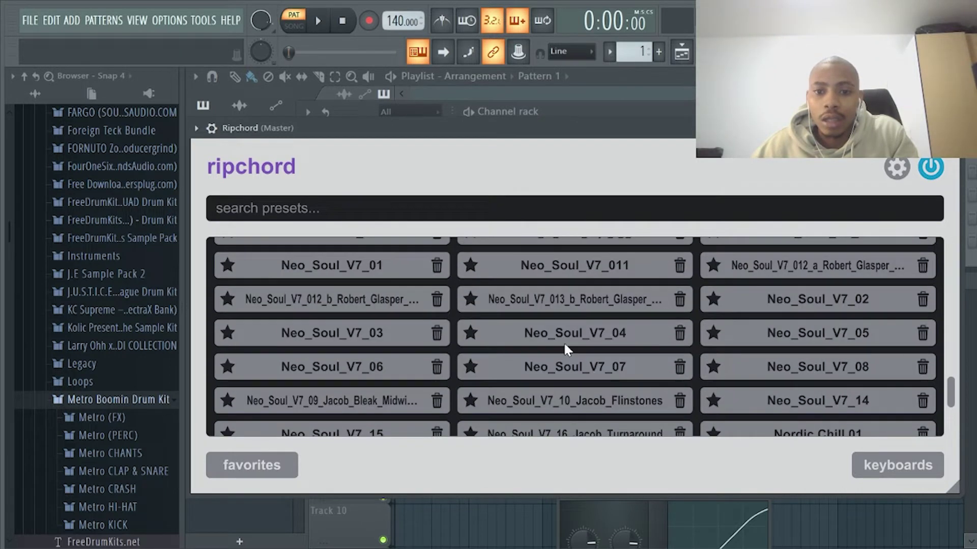
{"action": "left_click", "coordinate": [526, 361]}
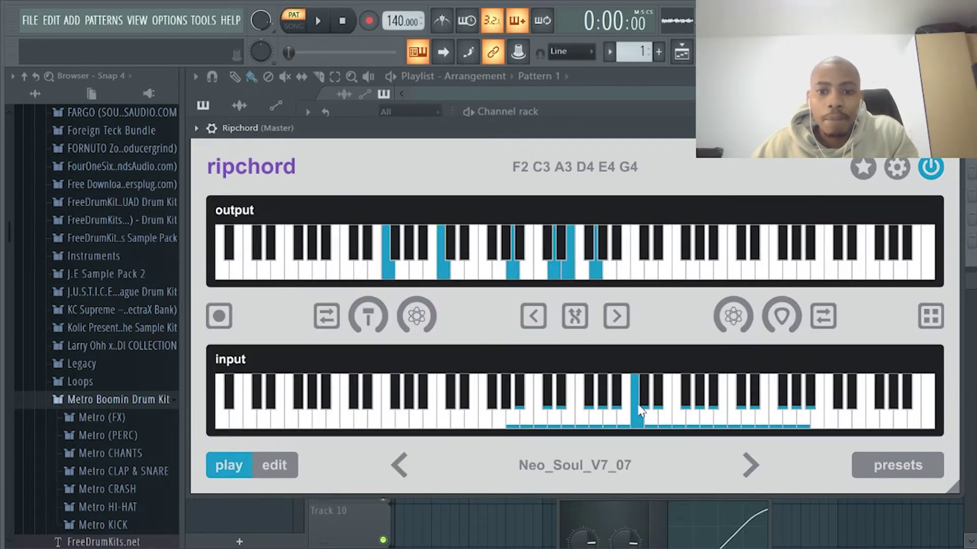
{"action": "left_click", "coordinate": [599, 421]}
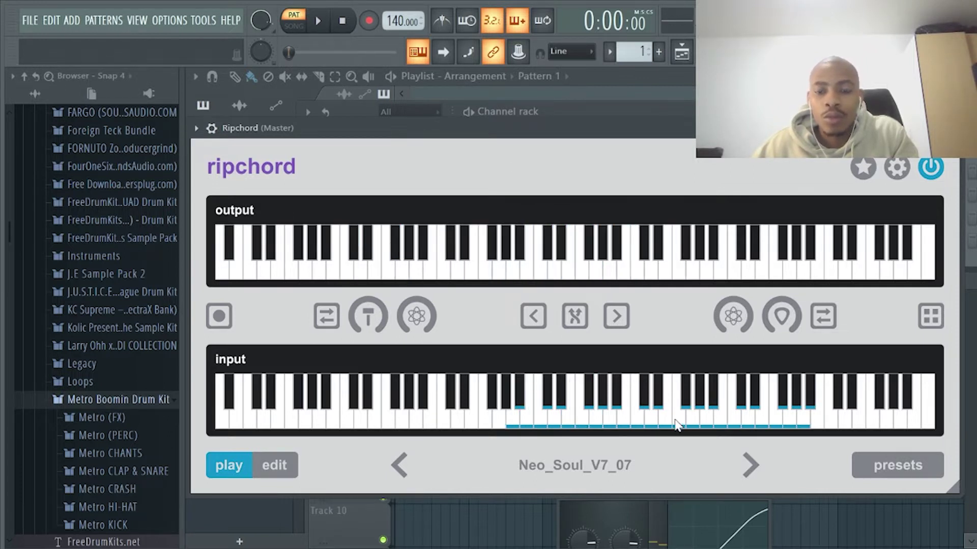
- Move Ripchord out of the way, open The Prince and bypass the distortion effect
{"action": "left_click_drag", "start_coordinate": [598, 133], "coordinate": [621, 386]}
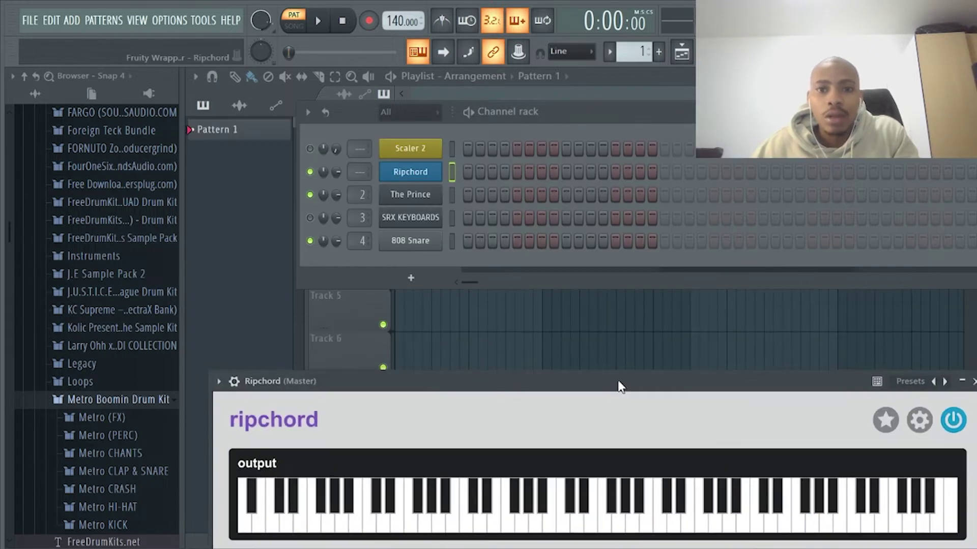
{"action": "left_click", "coordinate": [417, 198]}
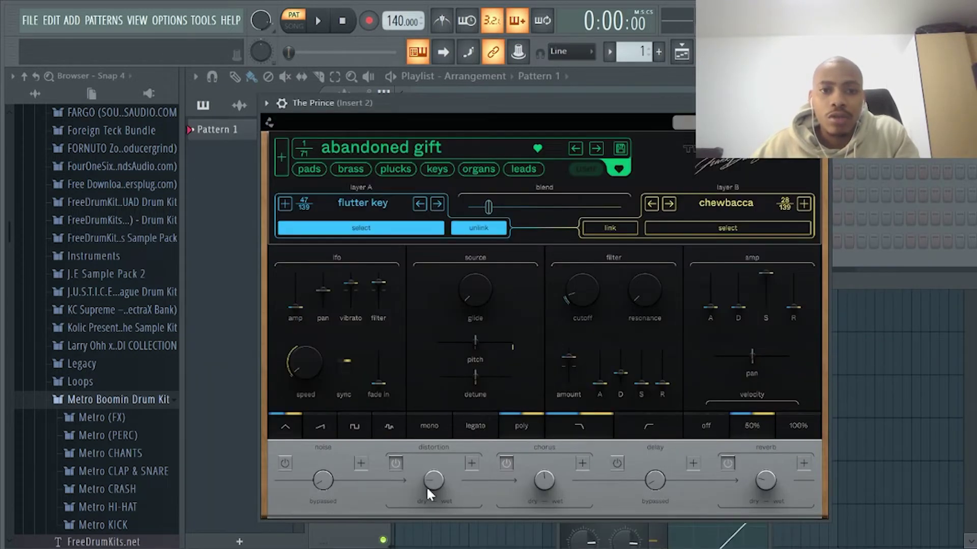
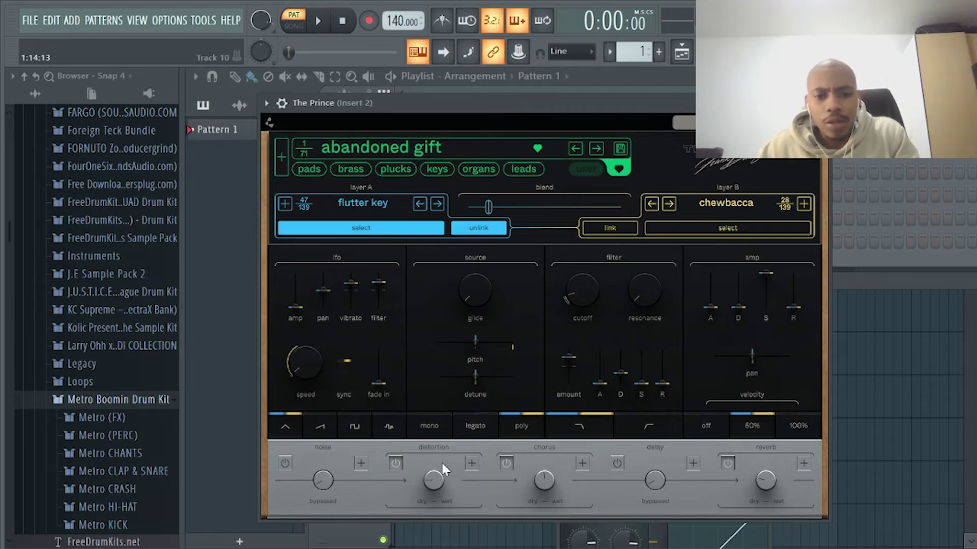
{"action": "left_click", "coordinate": [392, 464]}
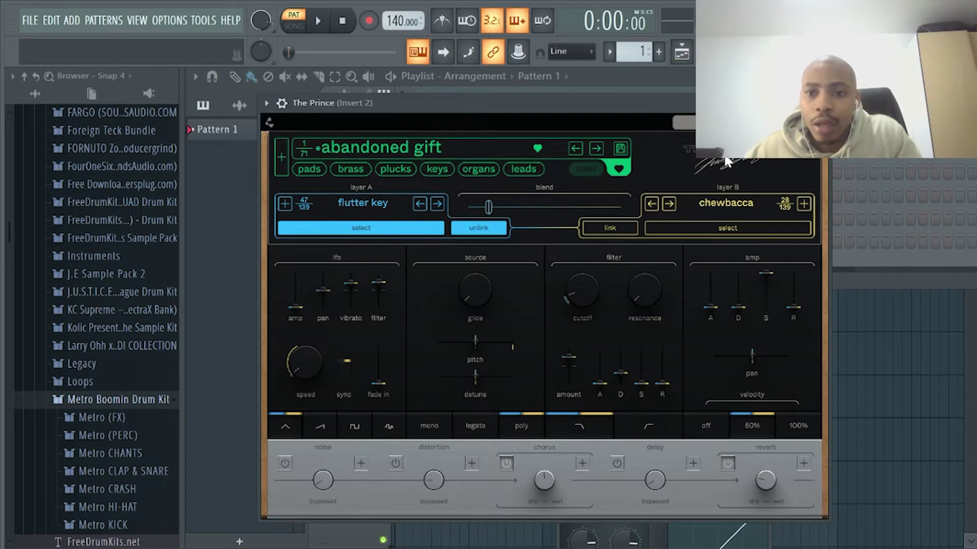
- Load the pads preset adoption benefit in The Prince and look through the pads preset list
{"action": "left_click", "coordinate": [308, 169]}
{"action": "mouse_move", "coordinate": [469, 338]}
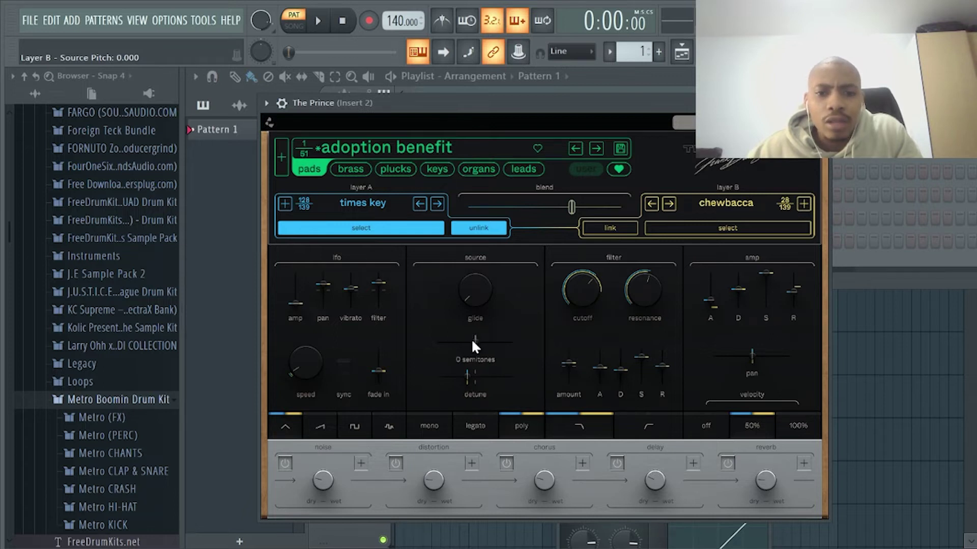
{"action": "left_click", "coordinate": [465, 150]}
{"action": "scroll", "coordinate": [457, 325], "scroll_direction": "down", "scroll_amount": 10}
{"action": "scroll", "coordinate": [461, 329], "scroll_direction": "down", "scroll_amount": 7}
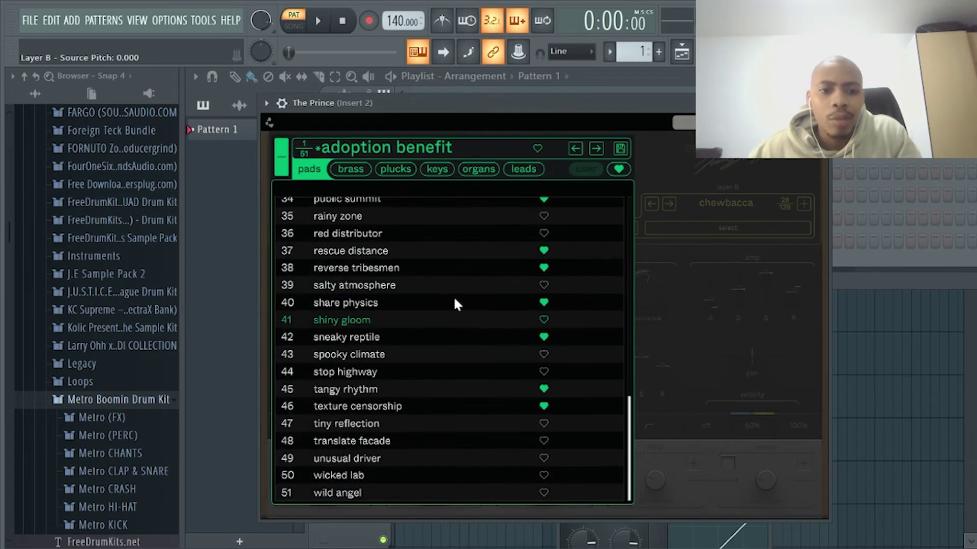
- Look through The Prince's brass, plucks, keys, organs and leads preset lists, and close the preset browser
{"action": "left_click", "coordinate": [349, 168]}
{"action": "scroll", "coordinate": [500, 319], "scroll_direction": "up", "scroll_amount": 5}
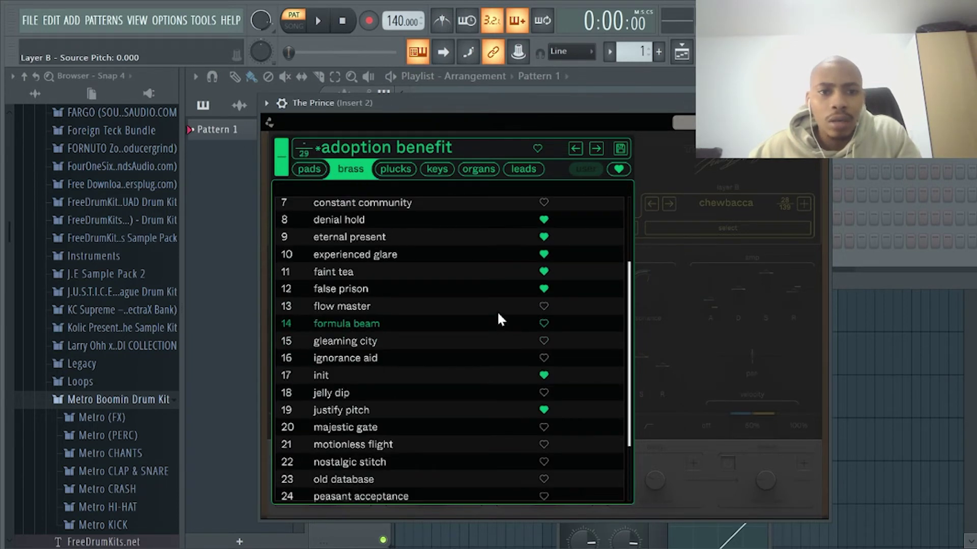
{"action": "left_click", "coordinate": [402, 167]}
{"action": "scroll", "coordinate": [526, 371], "scroll_direction": "down", "scroll_amount": 10}
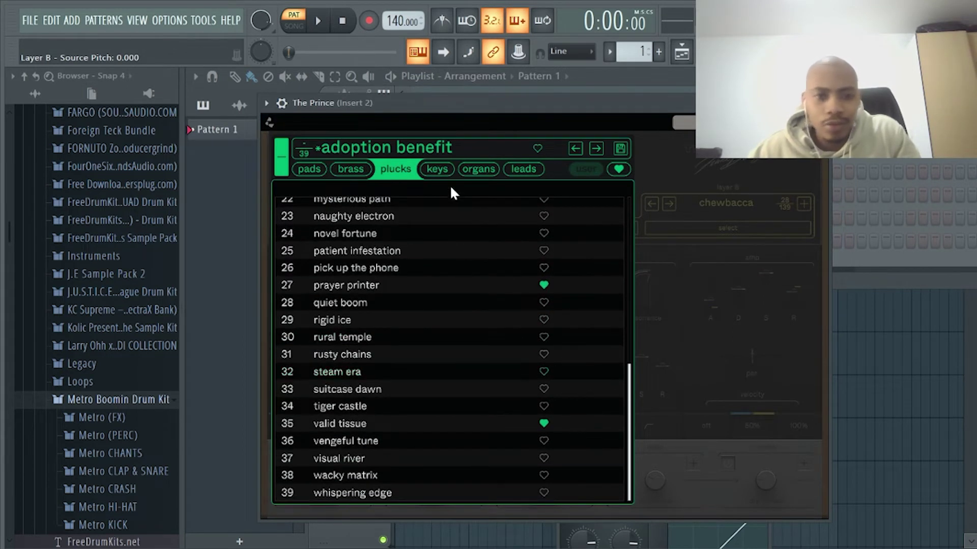
{"action": "left_click", "coordinate": [441, 169]}
{"action": "scroll", "coordinate": [474, 288], "scroll_direction": "down", "scroll_amount": 7}
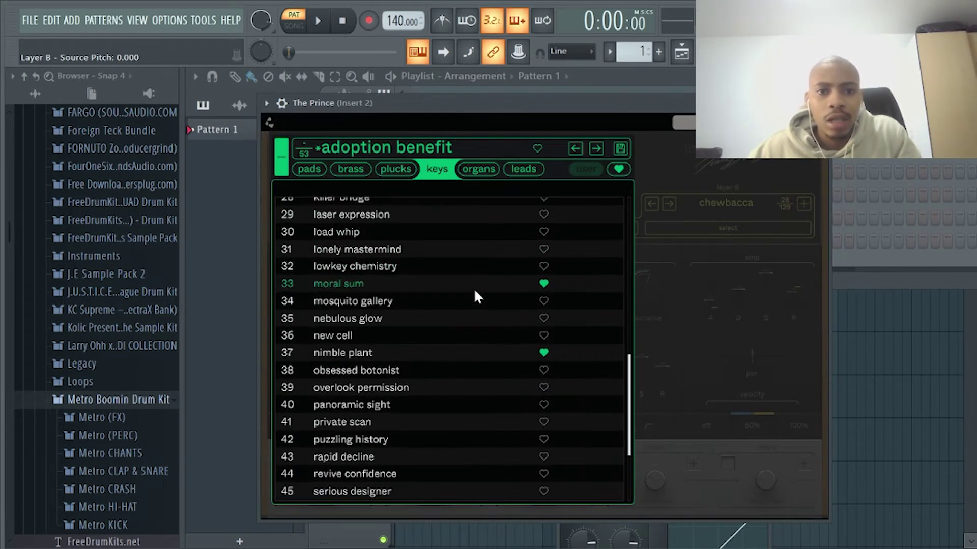
{"action": "left_click", "coordinate": [484, 170]}
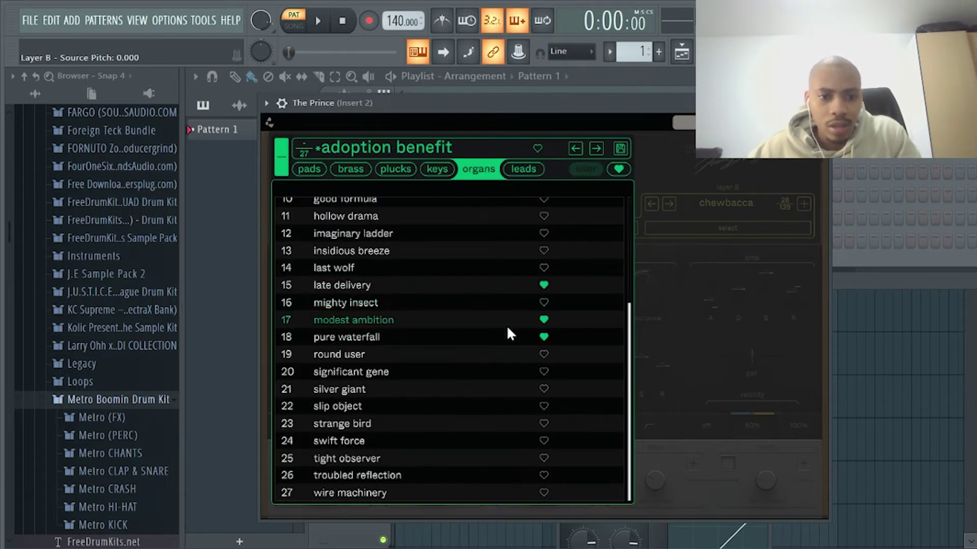
{"action": "left_click", "coordinate": [526, 169]}
{"action": "scroll", "coordinate": [390, 346], "scroll_direction": "down", "scroll_amount": 8}
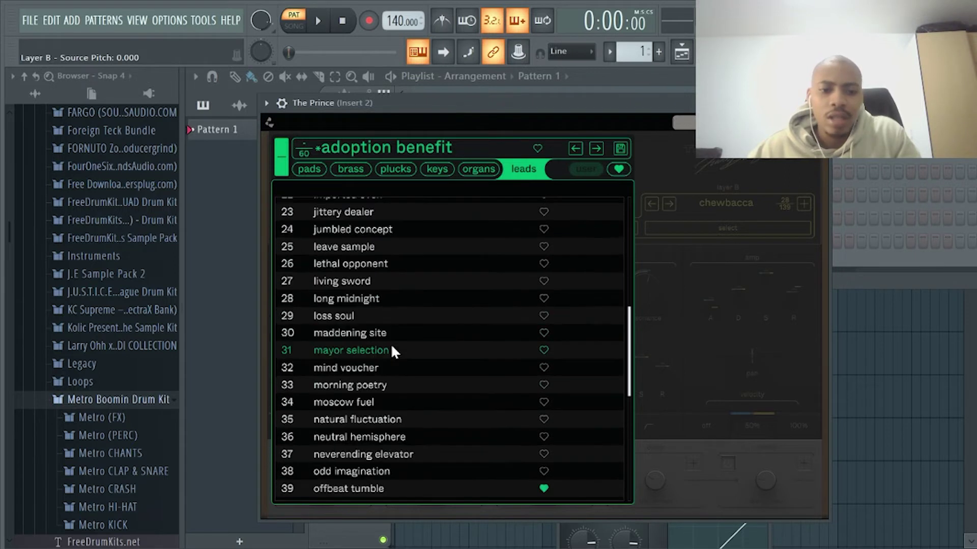
{"action": "scroll", "coordinate": [397, 350], "scroll_direction": "down", "scroll_amount": 2}
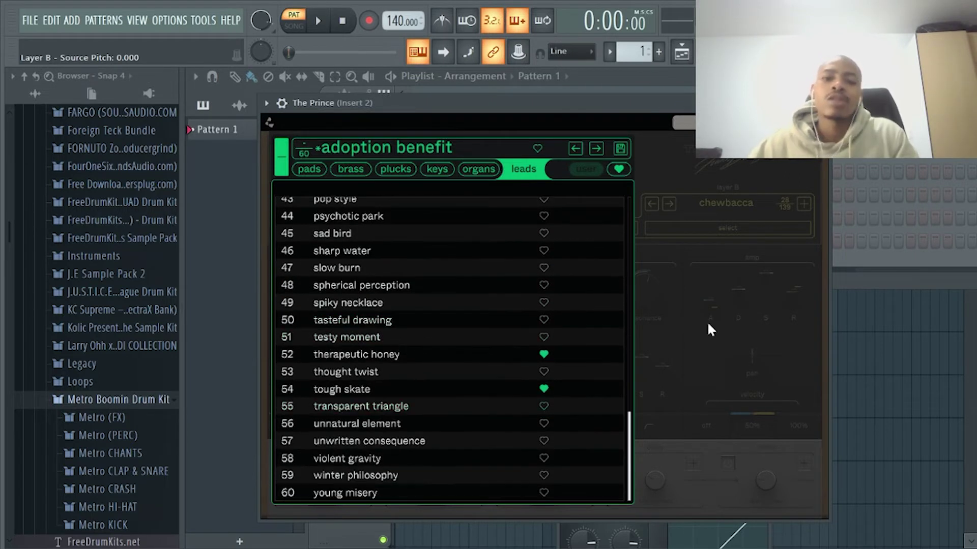
{"action": "left_click", "coordinate": [660, 311]}
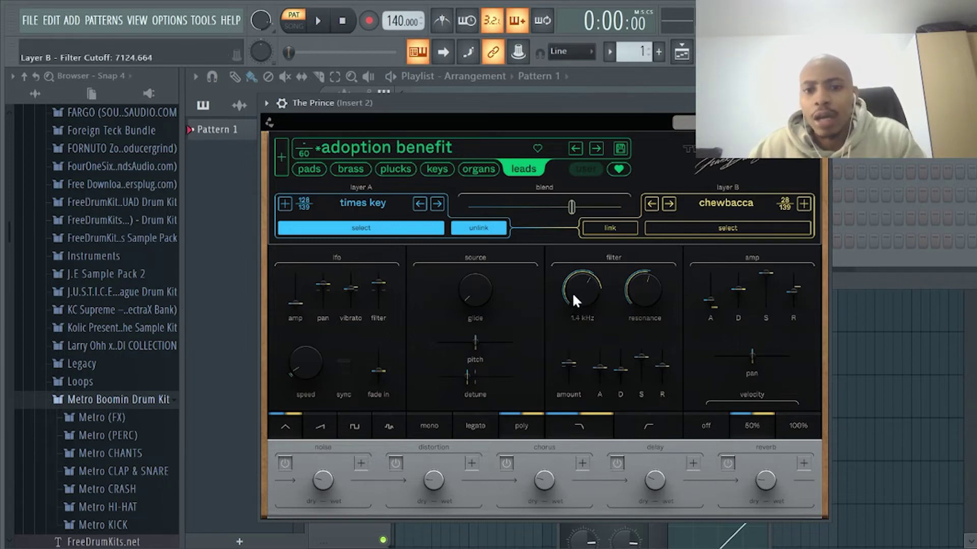
- Adjust The Prince's filter resonance and set its LFO waveform to saw
{"action": "left_click_drag", "start_coordinate": [652, 292], "coordinate": [651, 273]}
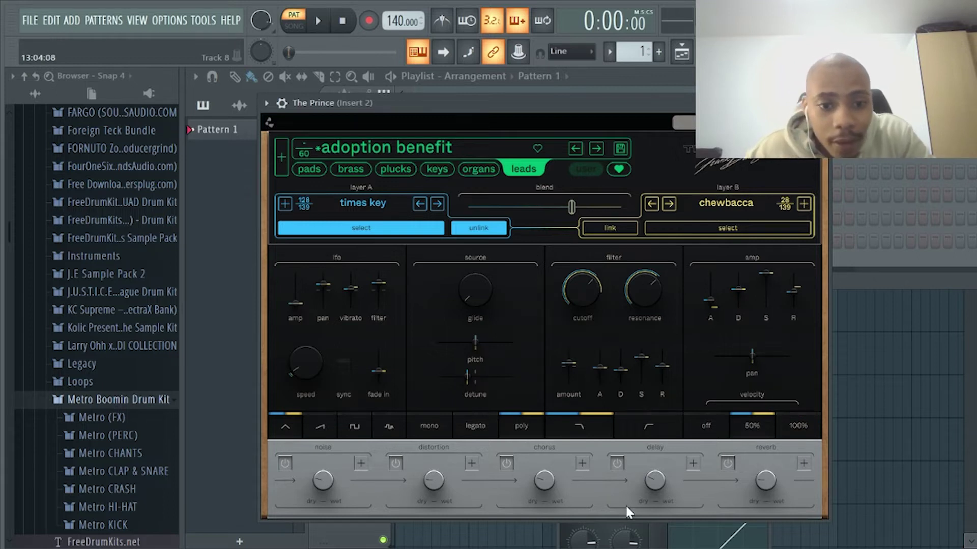
{"action": "left_click", "coordinate": [325, 430]}
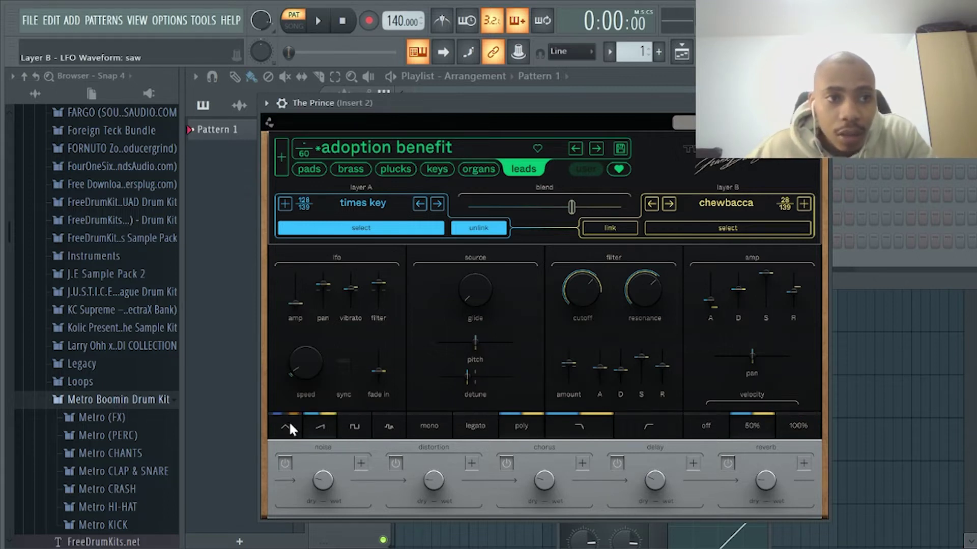
- Try the different LFO waveforms in The Prince, settle on random and turn on LFO sync
{"action": "left_click", "coordinate": [354, 428]}
{"action": "left_click", "coordinate": [394, 431]}
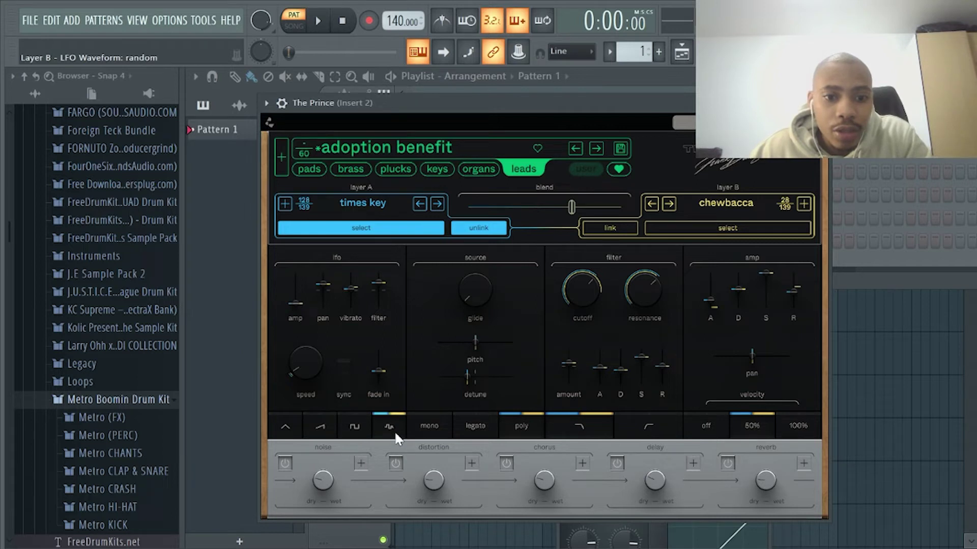
{"action": "left_click", "coordinate": [358, 433]}
{"action": "left_click", "coordinate": [377, 427]}
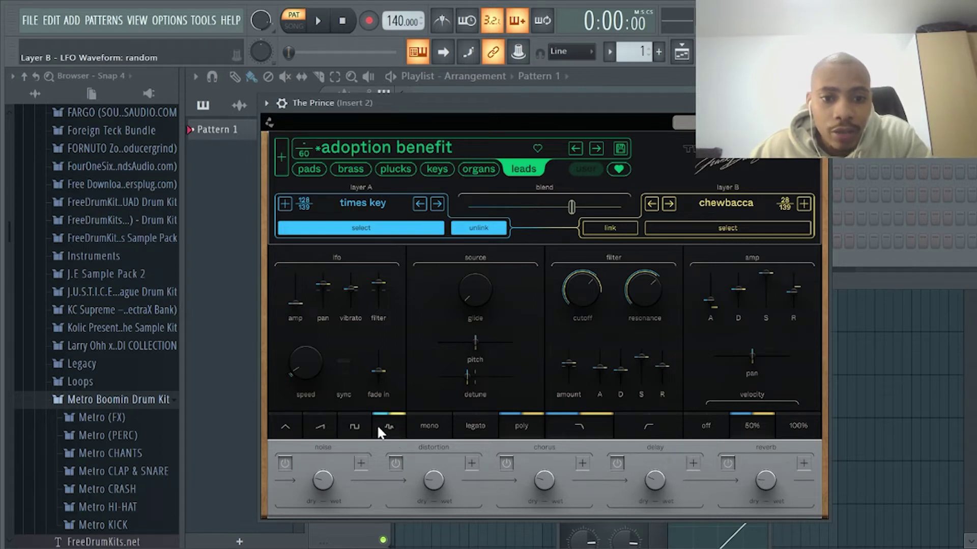
{"action": "left_click", "coordinate": [285, 427]}
{"action": "left_click", "coordinate": [317, 427]}
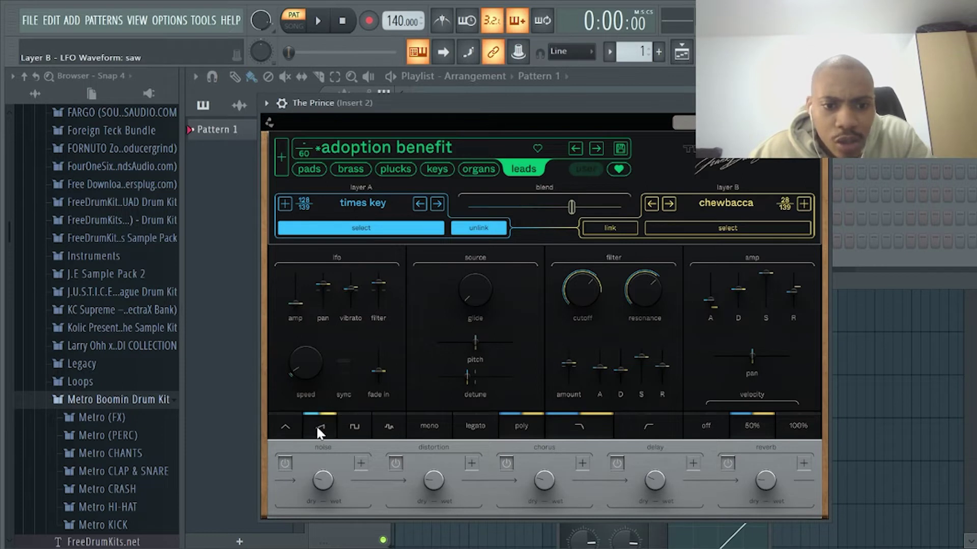
{"action": "left_click", "coordinate": [369, 428]}
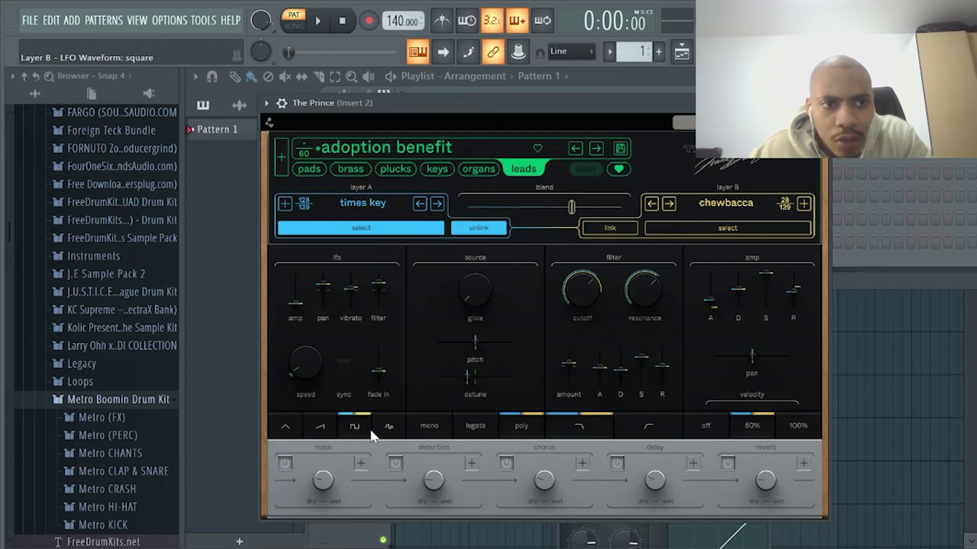
{"action": "left_click", "coordinate": [389, 427]}
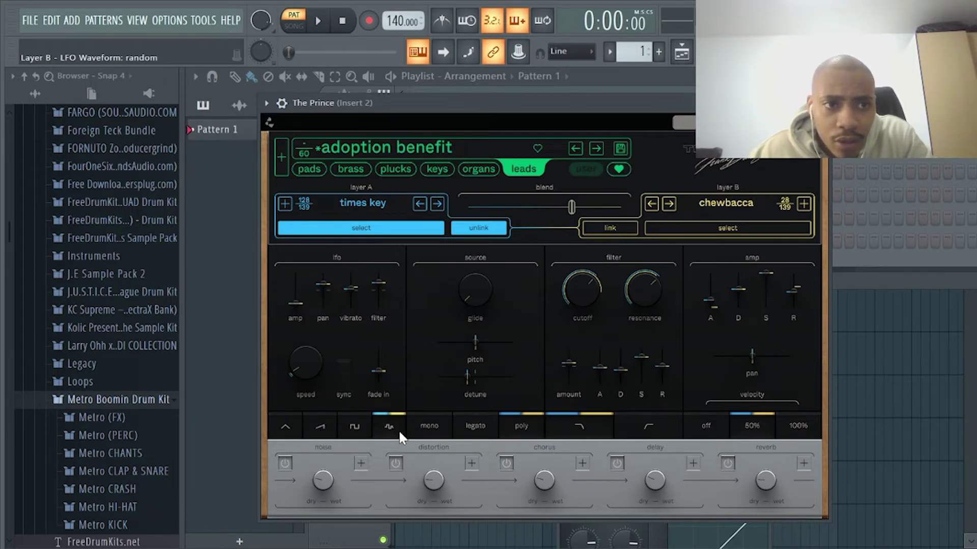
{"action": "left_click", "coordinate": [349, 365]}
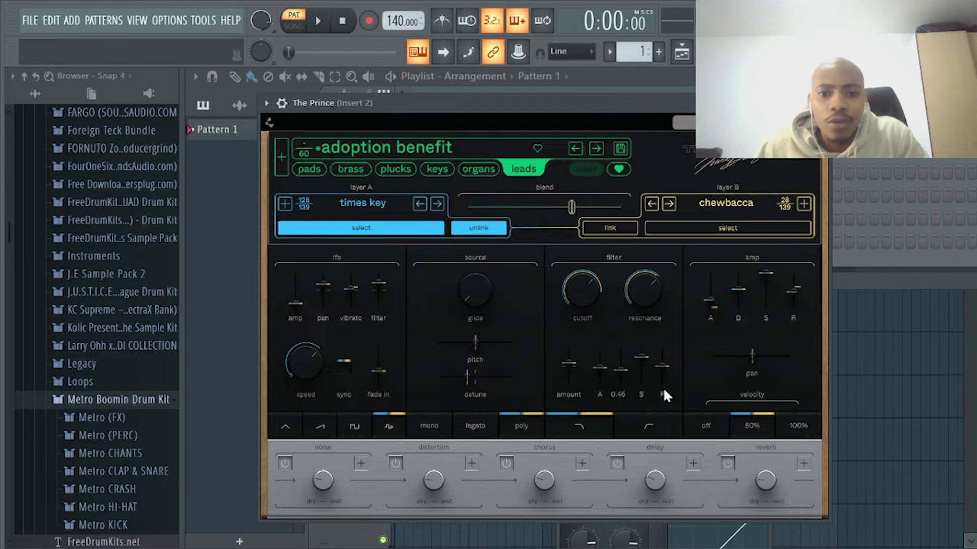
- Compare The Prince's high-pass and low-pass filter modes and leave the filter on low-pass
{"action": "left_click", "coordinate": [649, 421]}
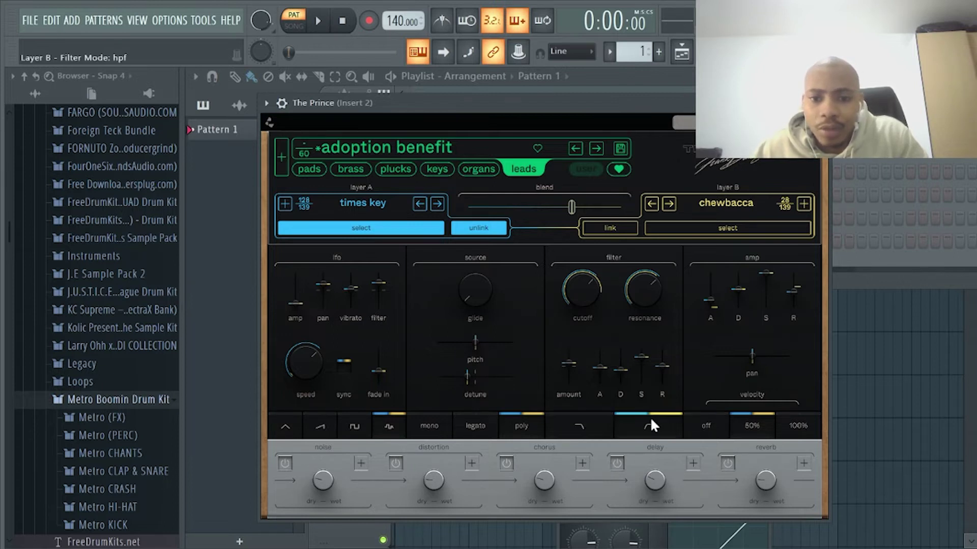
{"action": "left_click", "coordinate": [591, 422]}
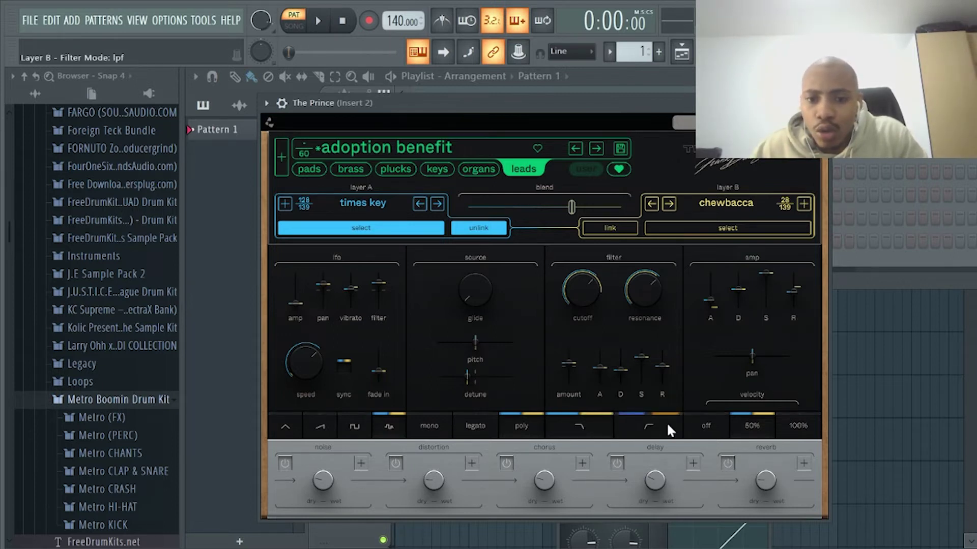
{"action": "left_click", "coordinate": [648, 423]}
{"action": "left_click", "coordinate": [586, 429]}
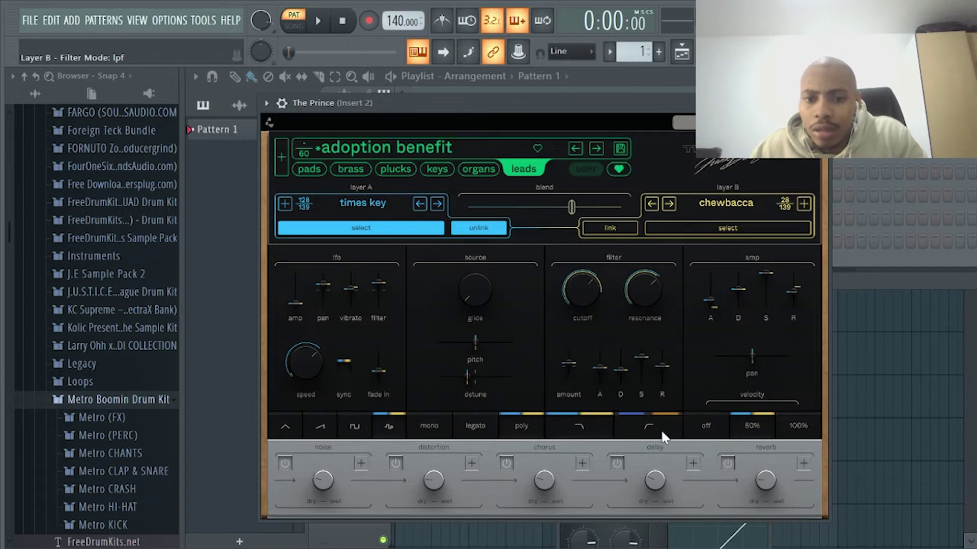
- Browse the layer A sound list in The Prince and load the bell sound
{"action": "left_click", "coordinate": [285, 204]}
{"action": "scroll", "coordinate": [389, 339], "scroll_direction": "down", "scroll_amount": 10}
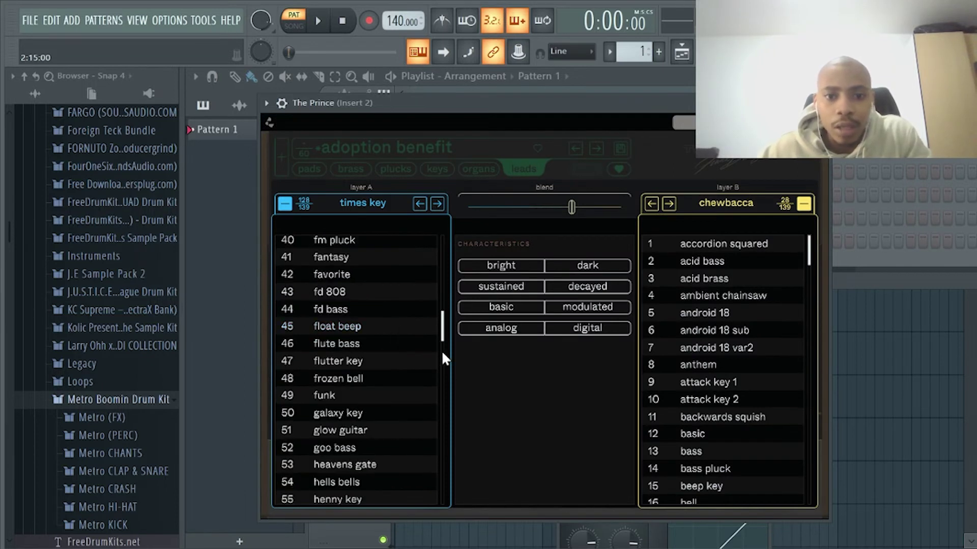
{"action": "left_click_drag", "start_coordinate": [439, 322], "coordinate": [438, 223]}
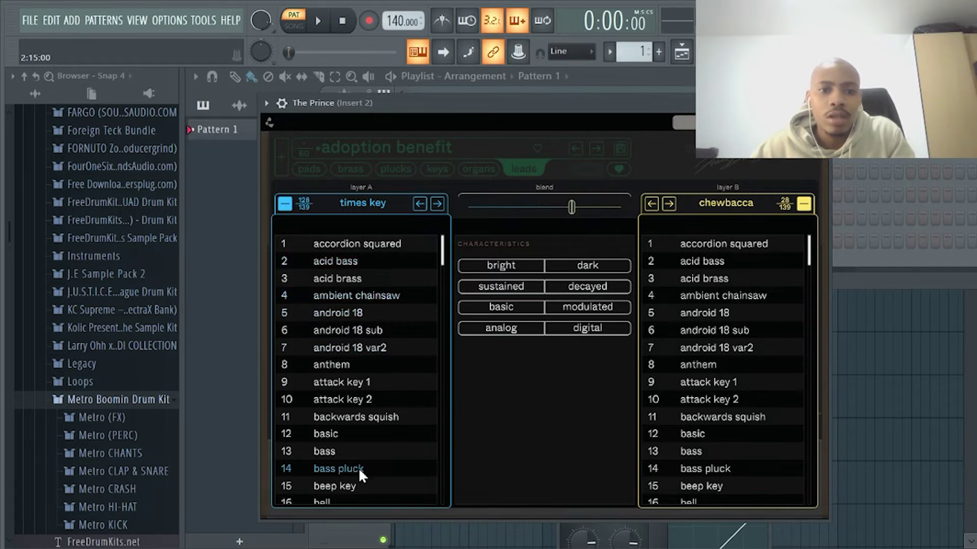
{"action": "scroll", "coordinate": [358, 468], "scroll_direction": "down", "scroll_amount": 3}
{"action": "left_click", "coordinate": [362, 369]}
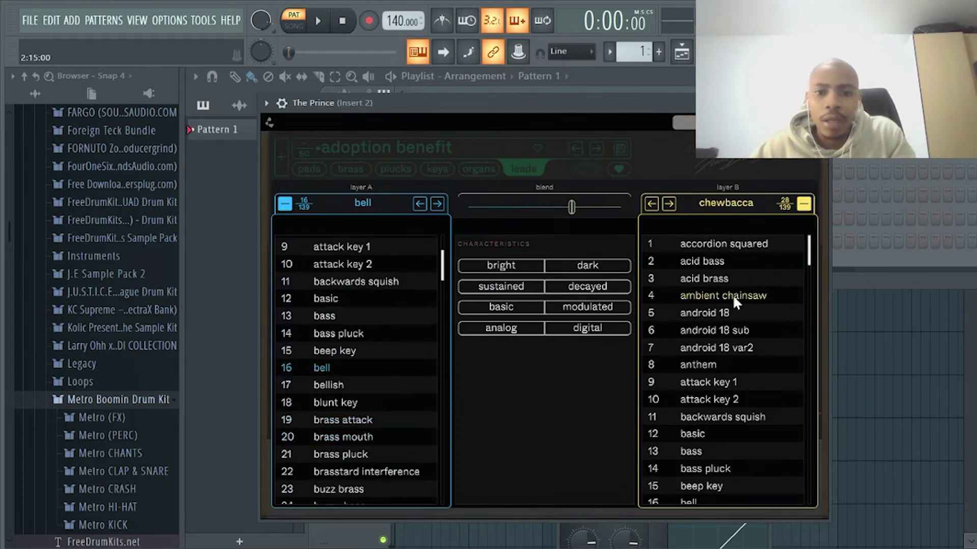
- Load the cello sound into layer B and close the layer sound browser
{"action": "scroll", "coordinate": [746, 344], "scroll_direction": "down", "scroll_amount": 3}
{"action": "scroll", "coordinate": [746, 346], "scroll_direction": "down", "scroll_amount": 3}
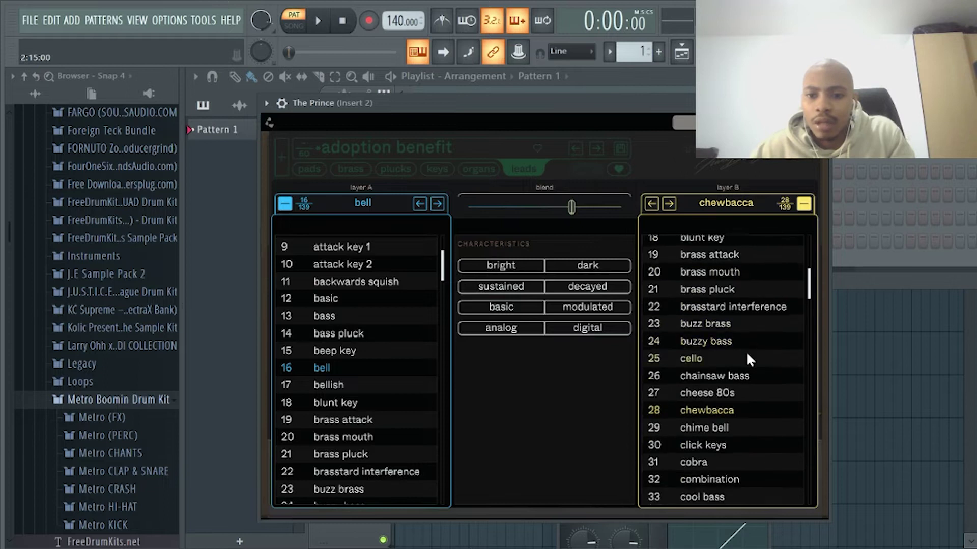
{"action": "left_click", "coordinate": [737, 327]}
{"action": "left_click", "coordinate": [661, 160]}
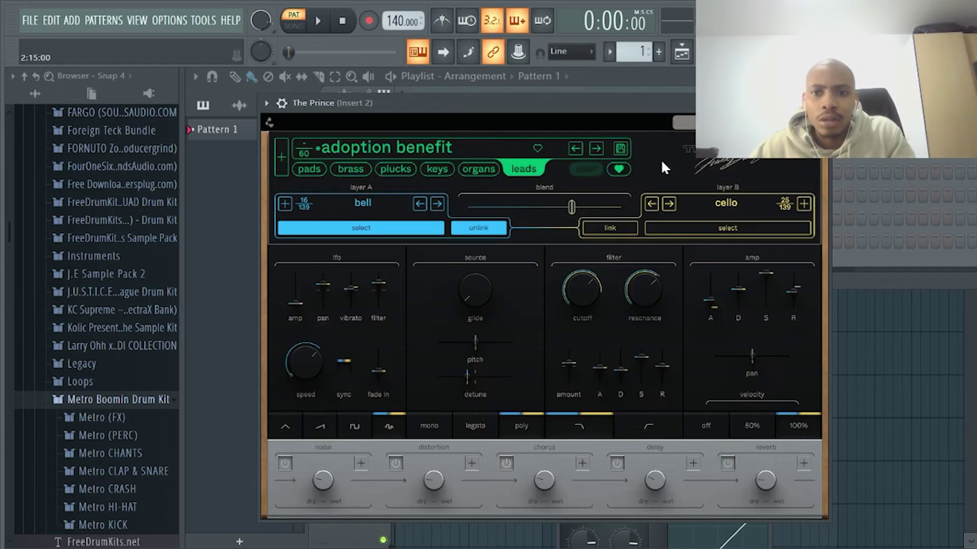
- Reposition The Prince's window around the channel rack and switch layer B to chainsaw bass
{"action": "left_click_drag", "start_coordinate": [548, 100], "coordinate": [574, 284]}
{"action": "right_click", "coordinate": [432, 194]}
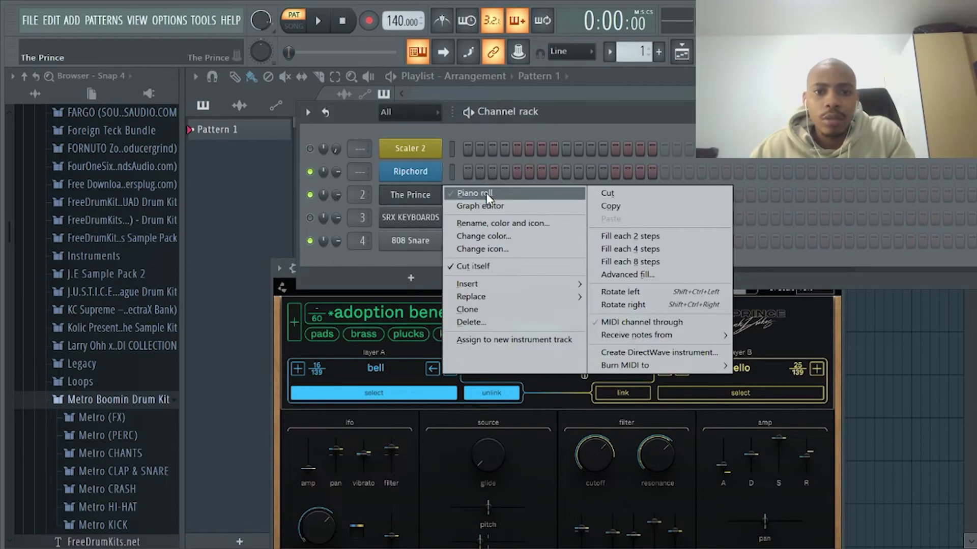
{"action": "left_click", "coordinate": [399, 198]}
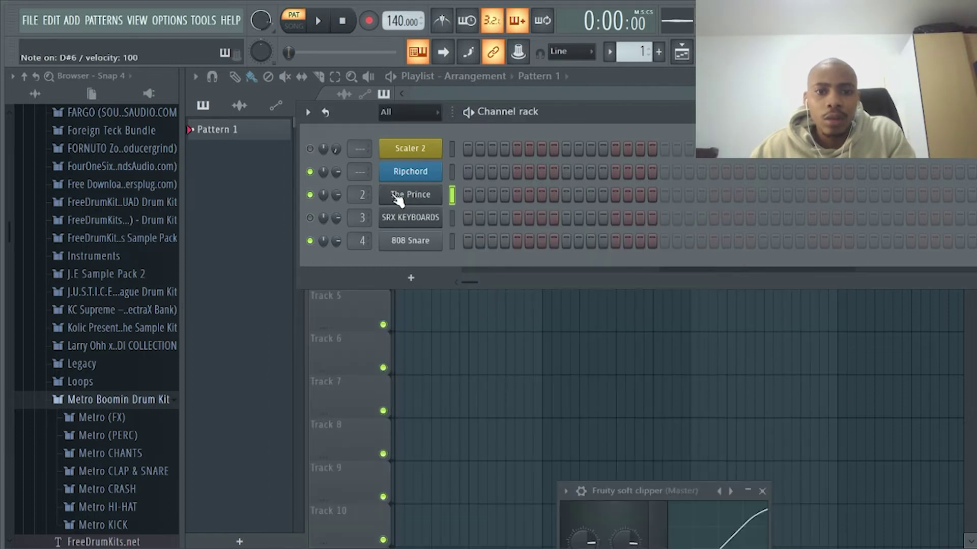
{"action": "left_click", "coordinate": [397, 194]}
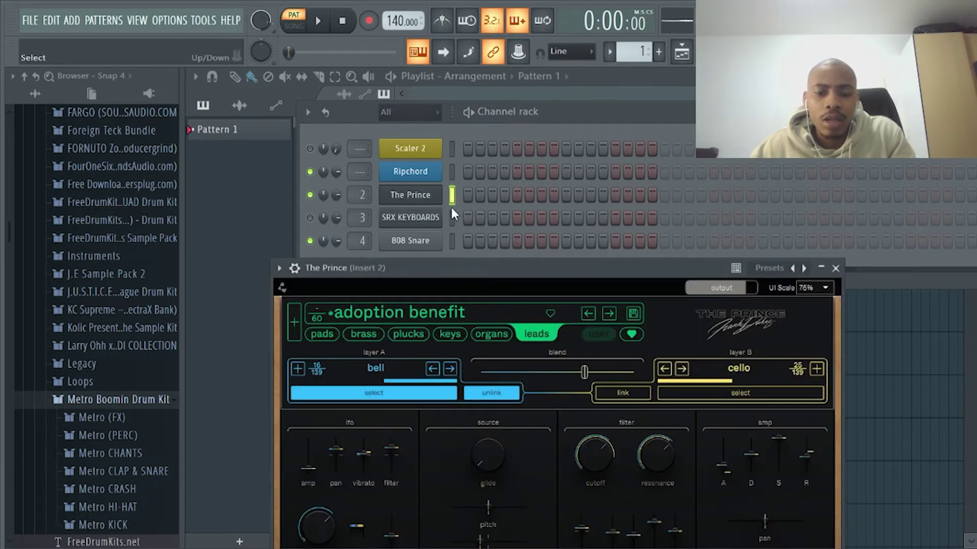
{"action": "left_click_drag", "start_coordinate": [538, 275], "coordinate": [579, 81]}
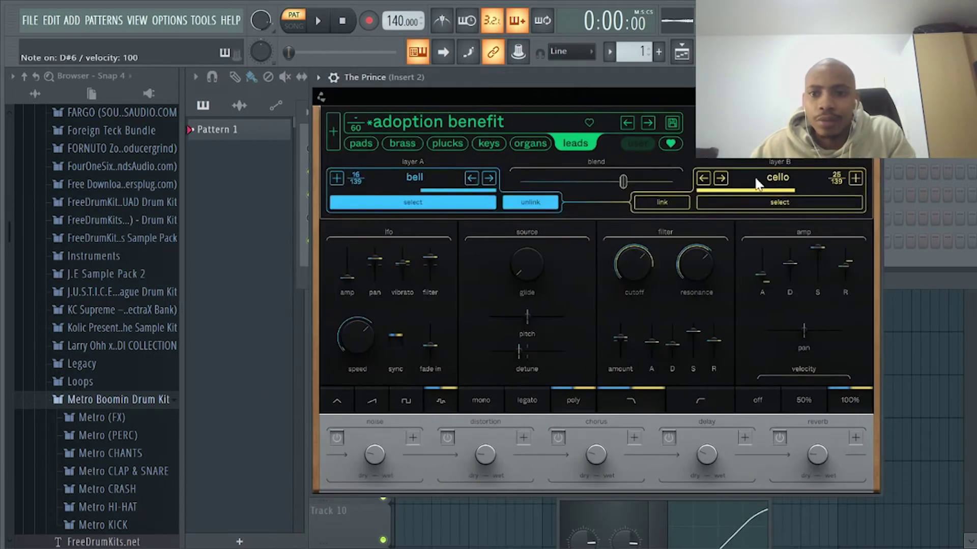
{"action": "left_click", "coordinate": [721, 178]}
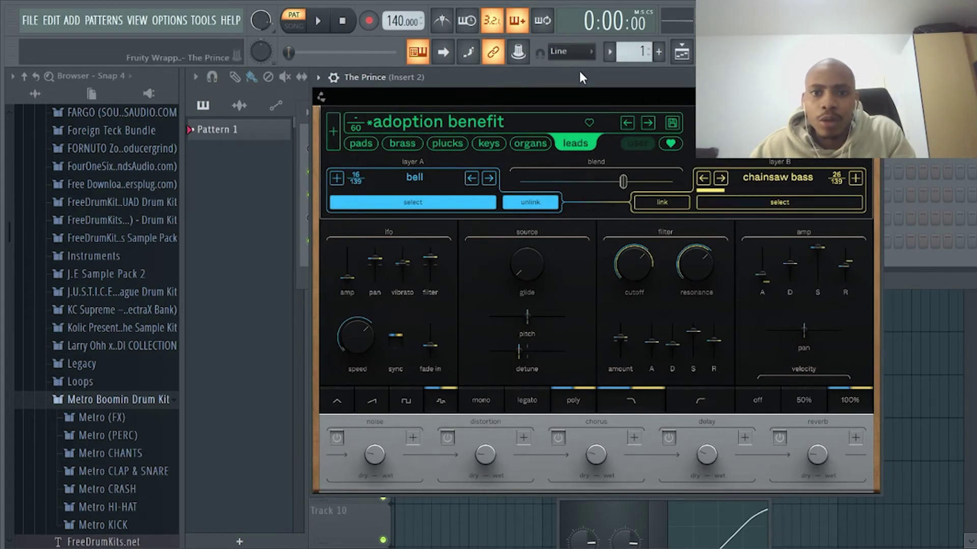
- Set the blend between the layers to 0.603 and unlink layers A and B
{"action": "left_click_drag", "start_coordinate": [578, 74], "coordinate": [515, 182]}
{"action": "left_click_drag", "start_coordinate": [453, 199], "coordinate": [455, 262]}
{"action": "mouse_move", "coordinate": [647, 234]}
{"action": "left_mouse_down"}
{"action": "mouse_move", "coordinate": [622, 234]}
{"action": "mouse_move", "coordinate": [660, 235]}
{"action": "mouse_move", "coordinate": [640, 235]}
{"action": "left_mouse_up"}
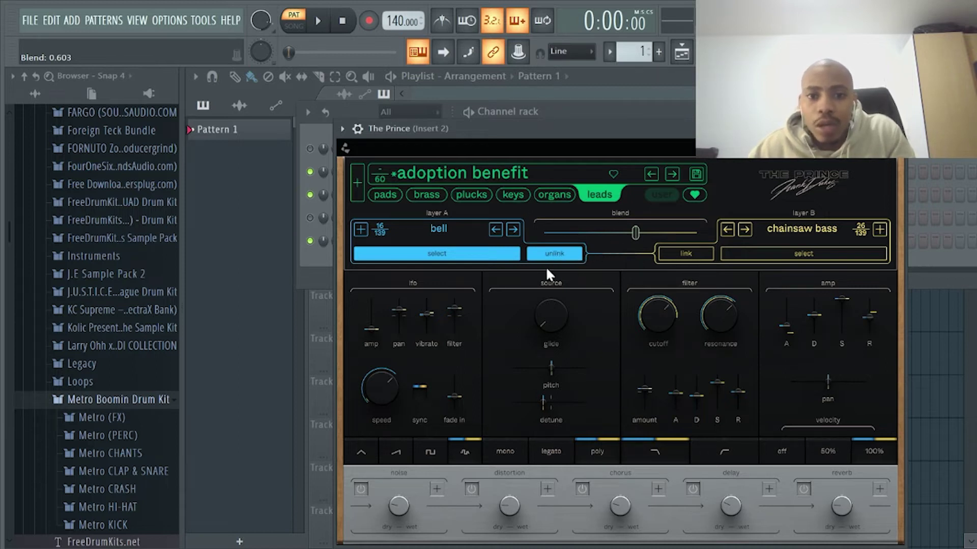
{"action": "left_click", "coordinate": [553, 254]}
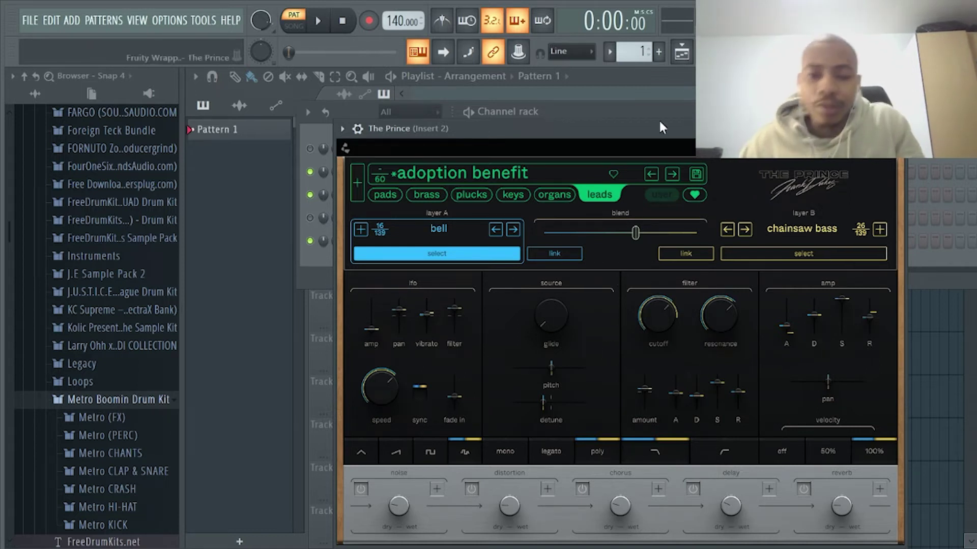
- Move The Prince's window to reach its title bar controls and close the window
{"action": "left_click_drag", "start_coordinate": [577, 133], "coordinate": [545, 160]}
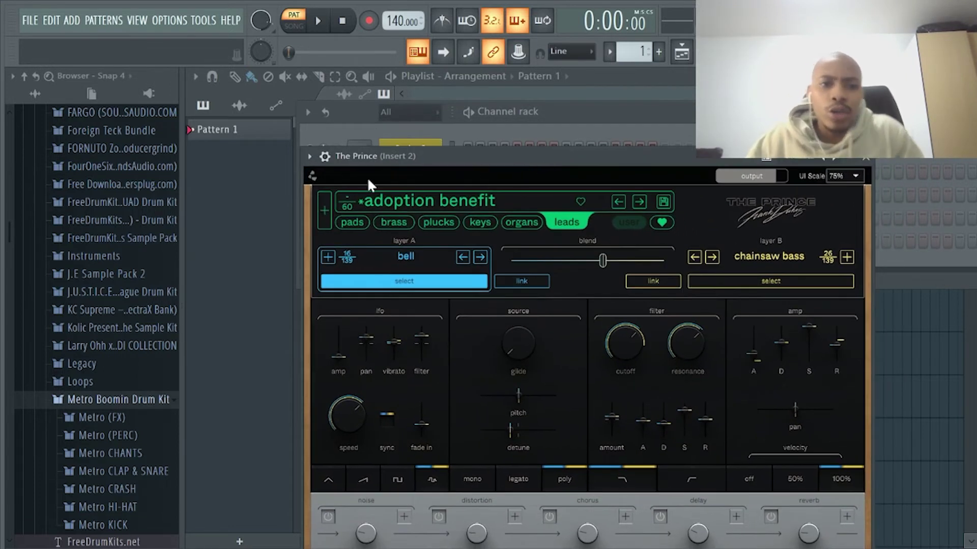
{"action": "left_click", "coordinate": [855, 177]}
{"action": "left_click", "coordinate": [854, 177]}
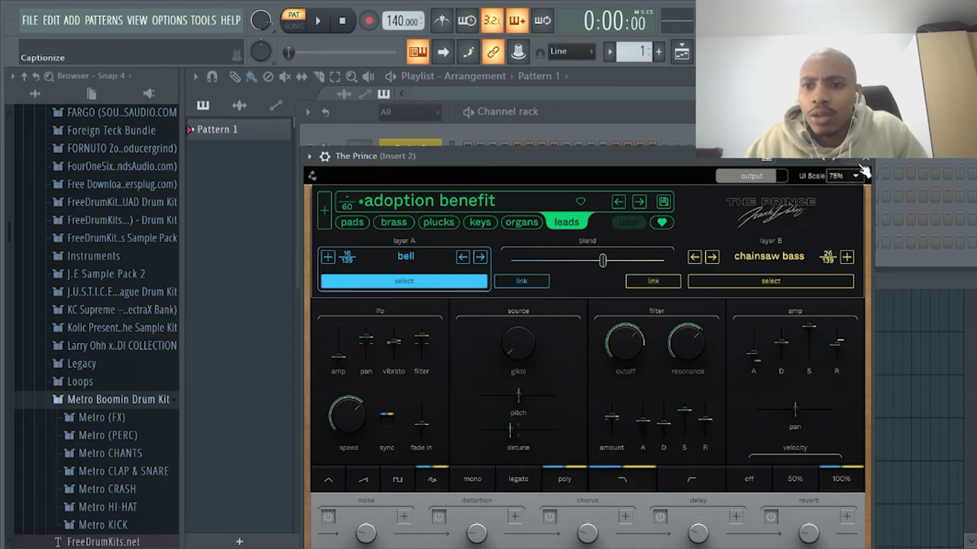
{"action": "left_click", "coordinate": [866, 158]}
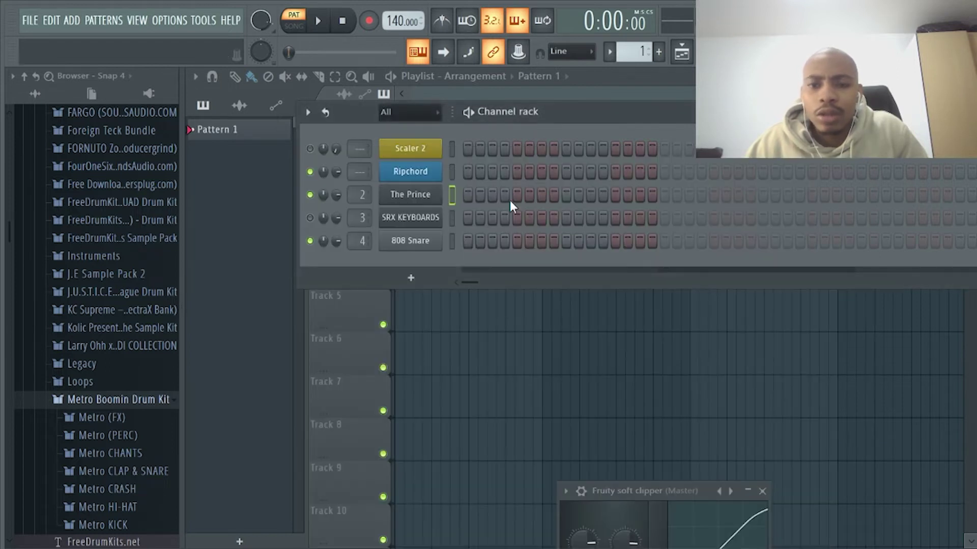
- Mute The Prince channel, enable the SRX KEYBOARDS channel and open its plugin window
{"action": "left_click", "coordinate": [410, 194]}
{"action": "left_click", "coordinate": [431, 219]}
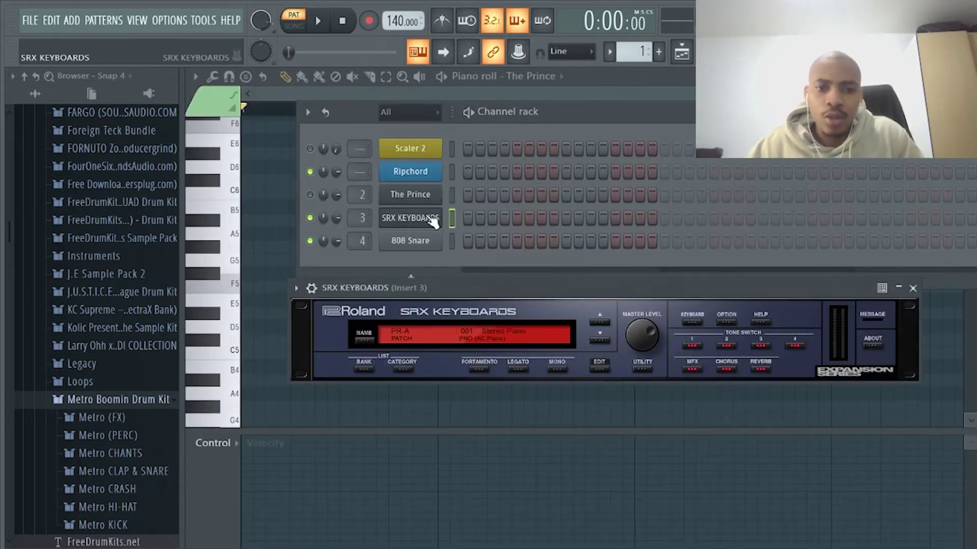
{"action": "left_click", "coordinate": [311, 287]}
{"action": "left_click", "coordinate": [339, 315]}
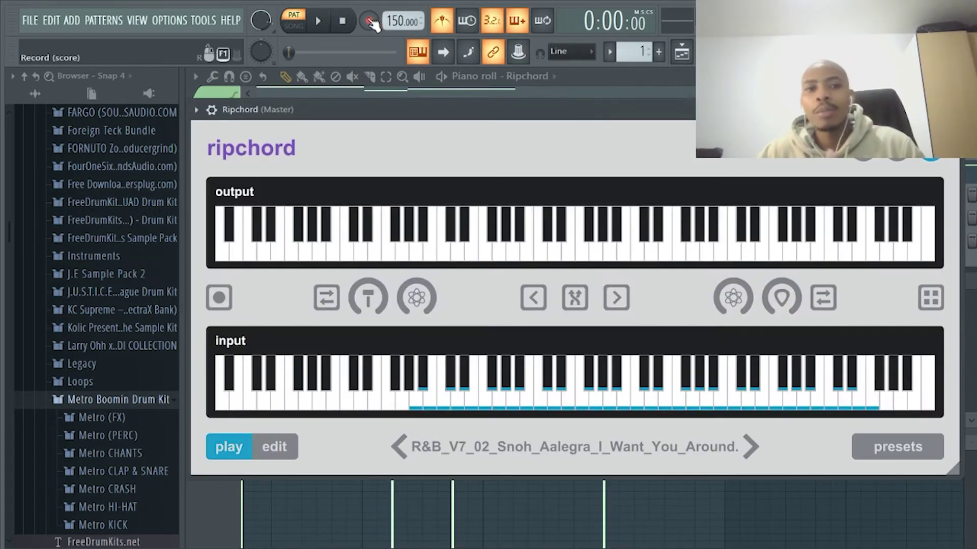
- Play the pattern through Ripchord, stop playback and close the Ripchord window
{"action": "key", "text": "space"}
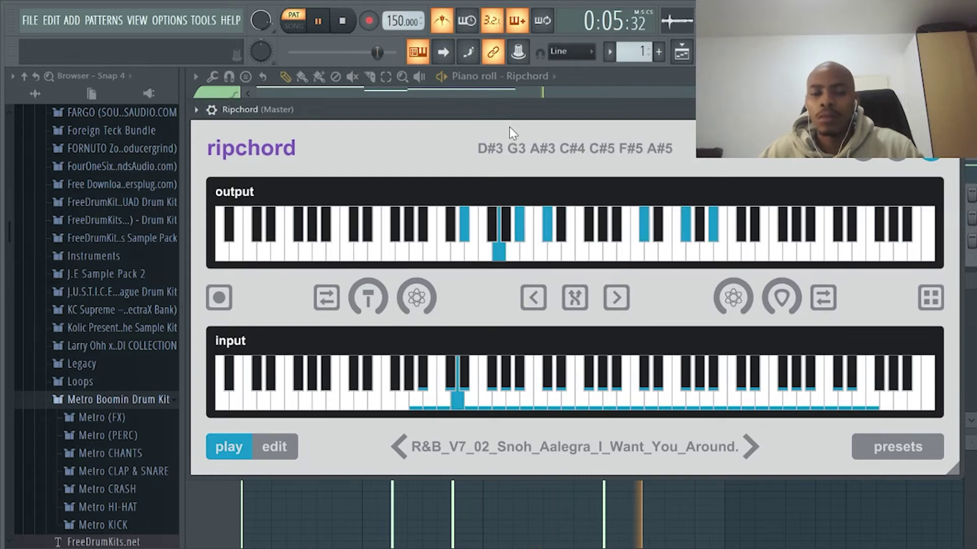
{"action": "key", "text": "space"}
{"action": "left_click_drag", "start_coordinate": [471, 106], "coordinate": [475, 285]}
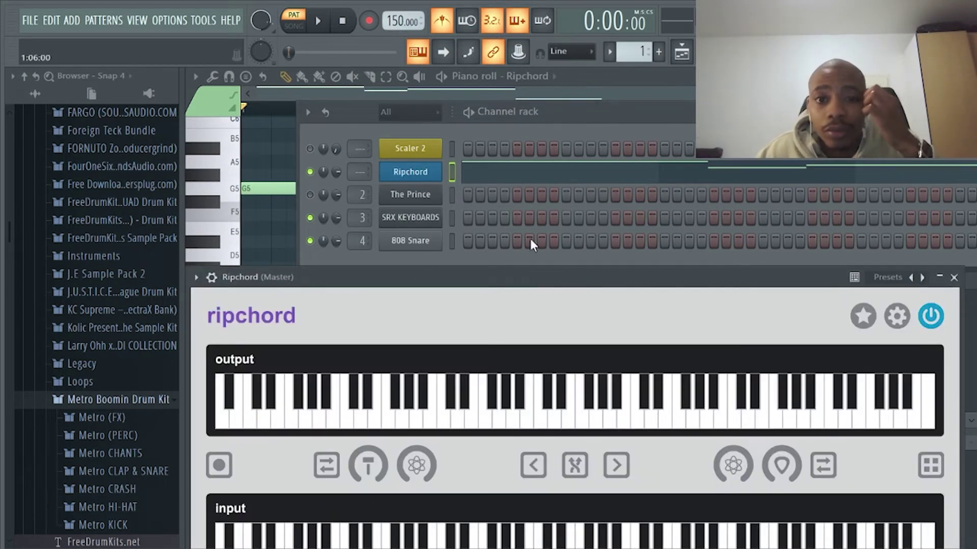
{"action": "left_click", "coordinate": [954, 278]}
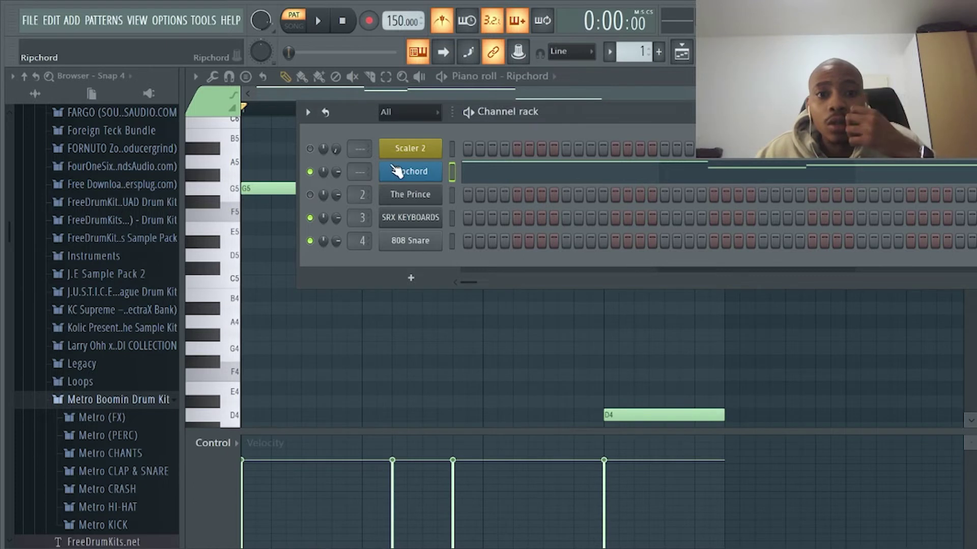
- Burn the Ripchord channel's MIDI, disabling its arpeggiator, swing mix and echo feedback, and review the rendered chord notes
{"action": "right_click", "coordinate": [417, 171]}
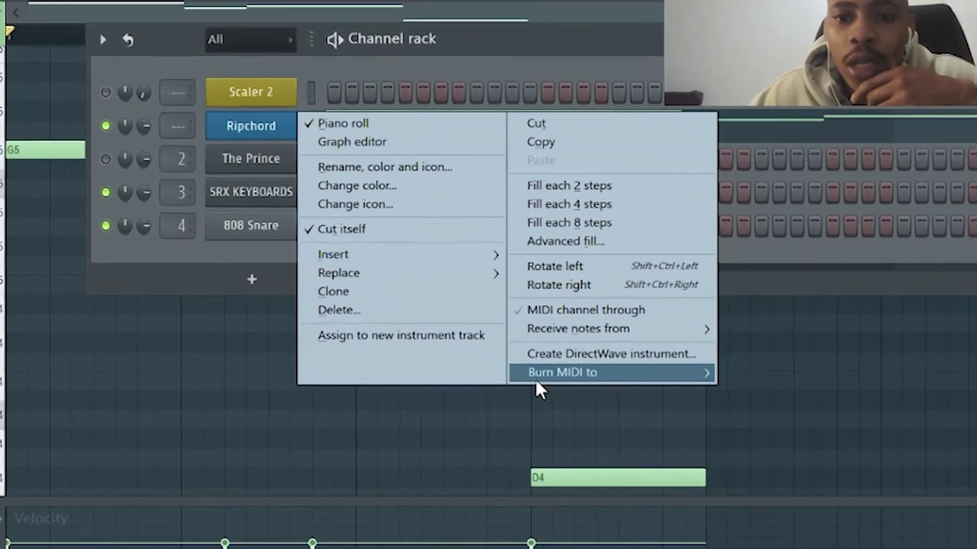
{"action": "mouse_move", "coordinate": [625, 342]}
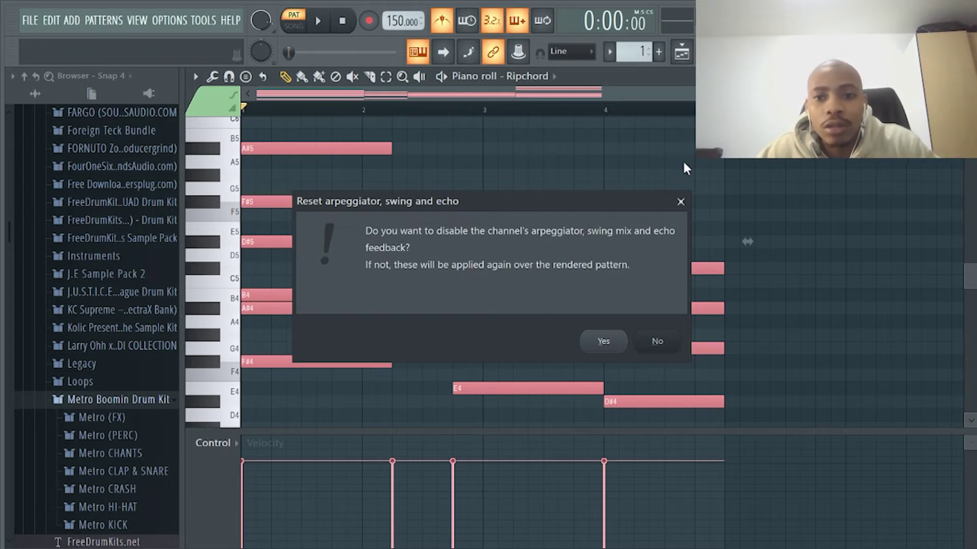
{"action": "left_click", "coordinate": [603, 342]}
{"action": "scroll", "coordinate": [541, 132], "scroll_direction": "up", "scroll_amount": 5}
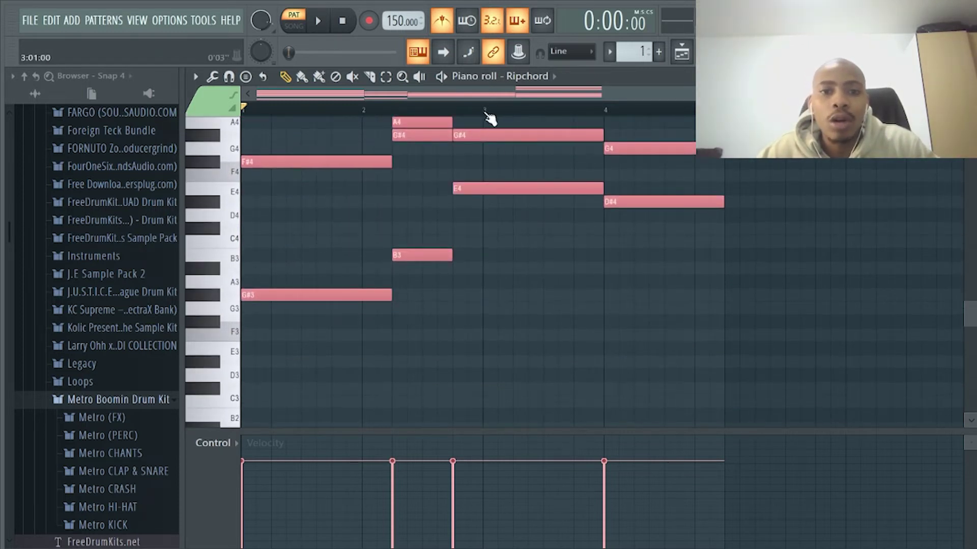
{"action": "scroll", "coordinate": [496, 111], "scroll_direction": "down", "scroll_amount": 2}
{"action": "scroll", "coordinate": [449, 295], "scroll_direction": "up", "scroll_amount": 5}
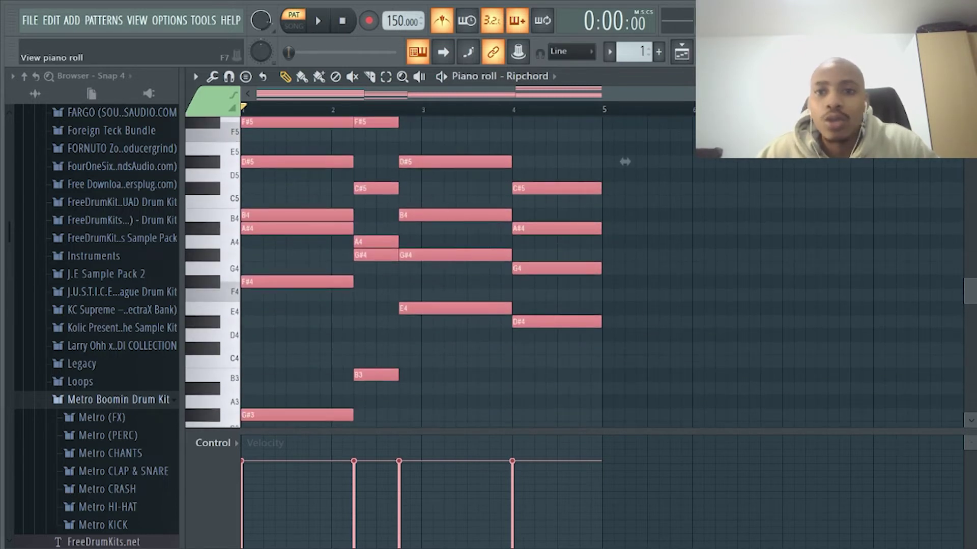
- Cut the chord notes from the Ripchord channel and paste them into The Prince channel
{"action": "key", "text": "F6"}
{"action": "right_click", "coordinate": [436, 172]}
{"action": "mouse_move", "coordinate": [468, 168]}
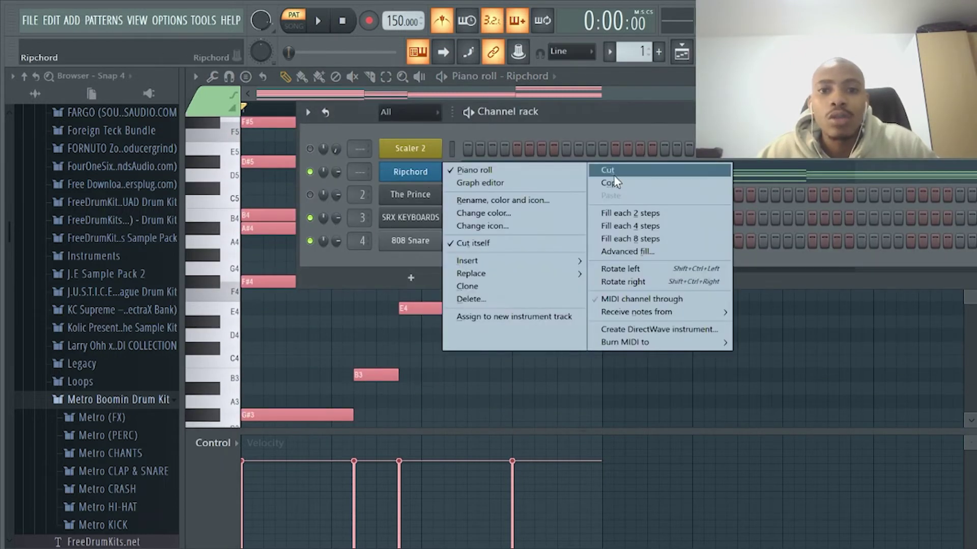
{"action": "left_click", "coordinate": [640, 173]}
{"action": "right_click", "coordinate": [410, 199]}
{"action": "mouse_move", "coordinate": [468, 192]}
{"action": "left_click", "coordinate": [621, 222]}
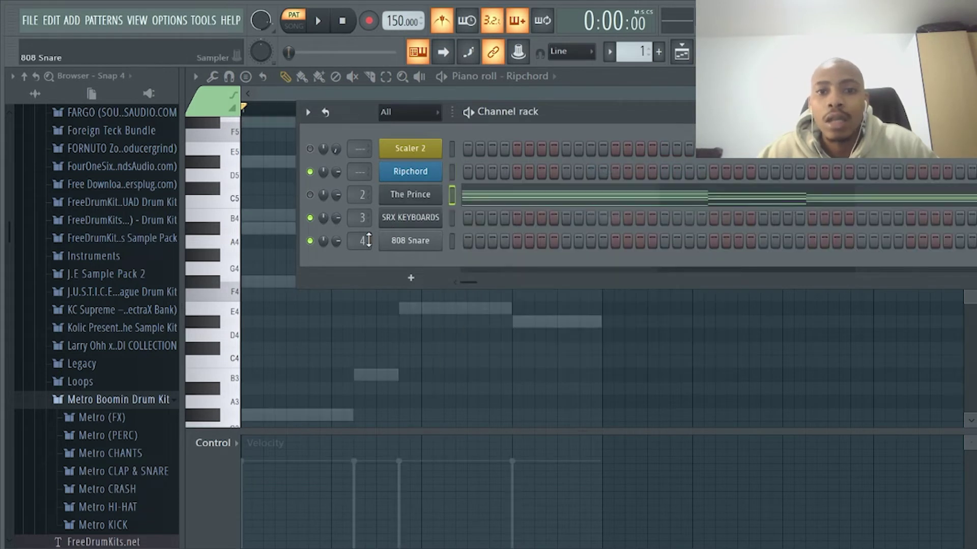
- Enable The Prince channel, switch its preset category to keys and play the chord pattern through the bad finish preset
{"action": "left_click", "coordinate": [311, 196]}
{"action": "left_click", "coordinate": [430, 195]}
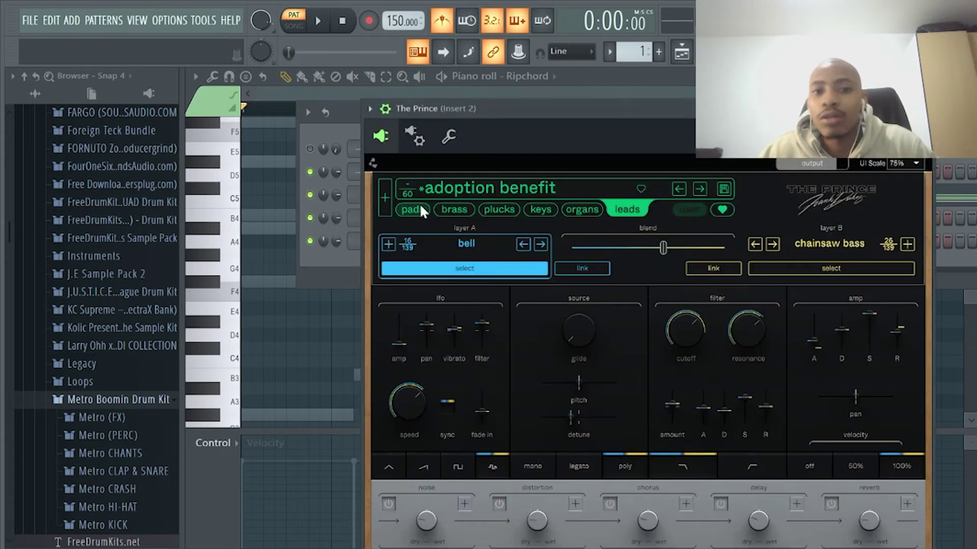
{"action": "left_click", "coordinate": [540, 209]}
{"action": "key", "text": "space"}
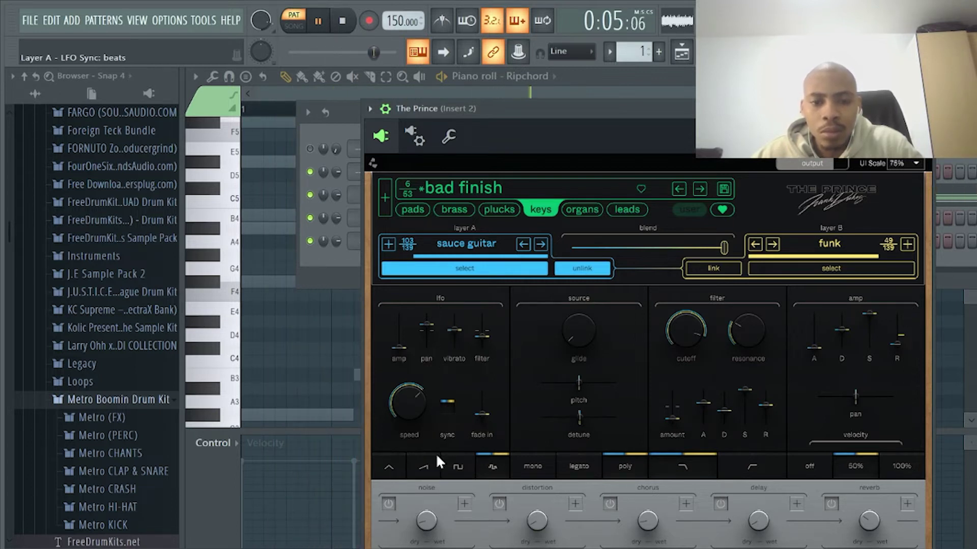
{"action": "mouse_move", "coordinate": [696, 333]}
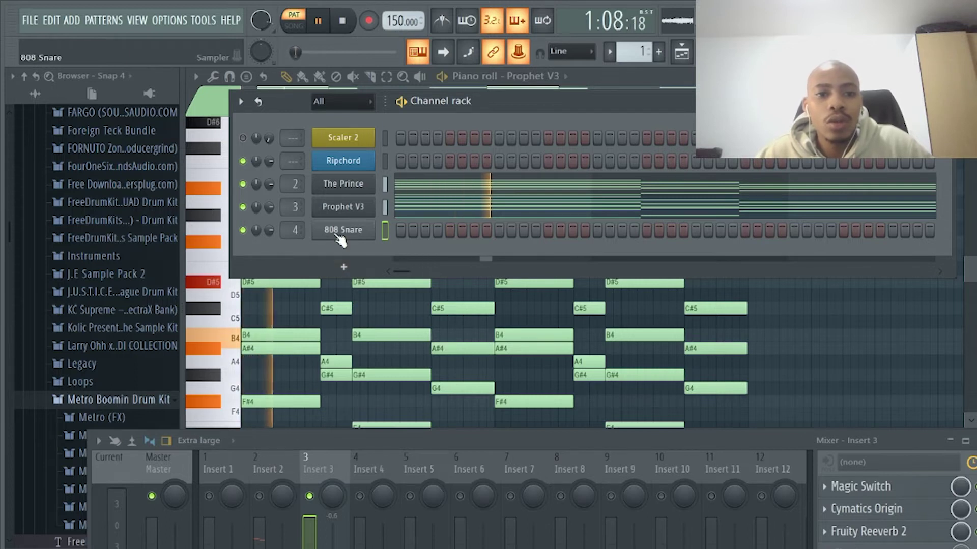
{"action": "right_click", "coordinate": [338, 234]}
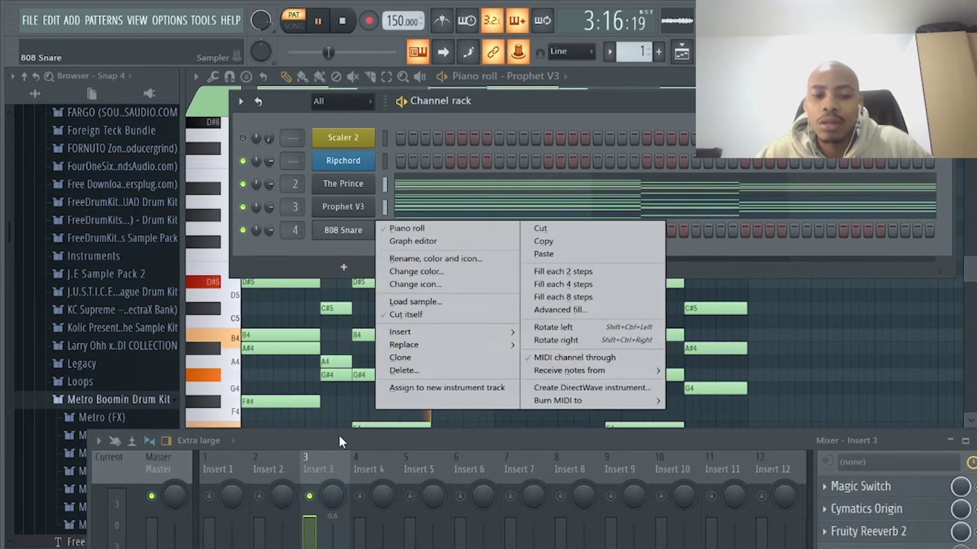
{"action": "left_click", "coordinate": [405, 345]}
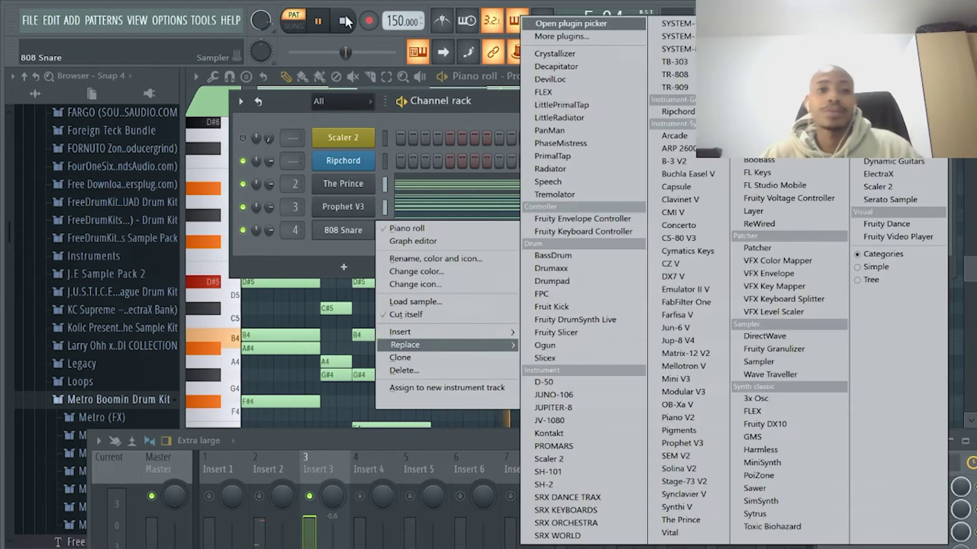
{"action": "left_click", "coordinate": [345, 23]}
- Bypass the effects on mixer Insert 3 and play the pattern to hear the sound dry
{"action": "left_click_drag", "start_coordinate": [636, 442], "coordinate": [702, 209]}
{"action": "left_click", "coordinate": [664, 227]}
{"action": "left_click", "coordinate": [404, 237]}
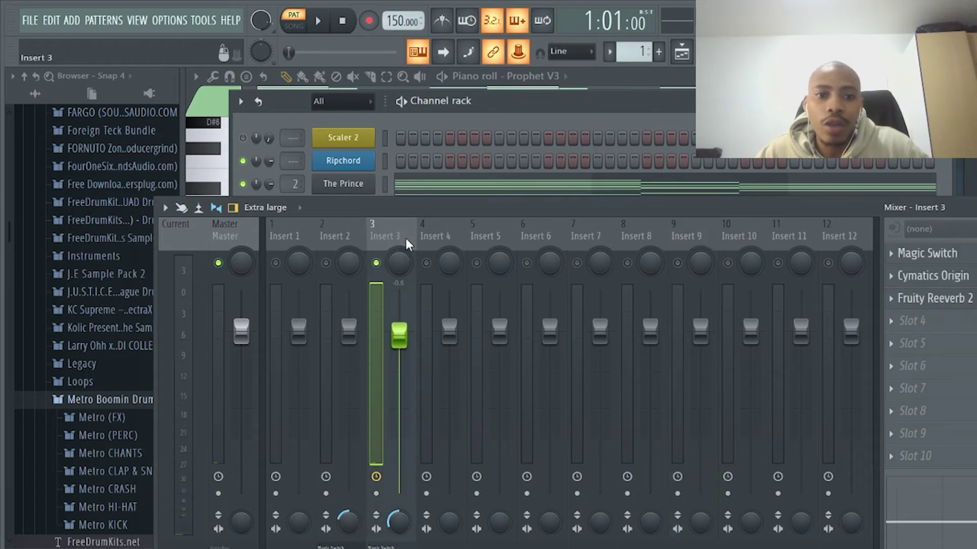
{"action": "left_click_drag", "start_coordinate": [491, 212], "coordinate": [517, 139]}
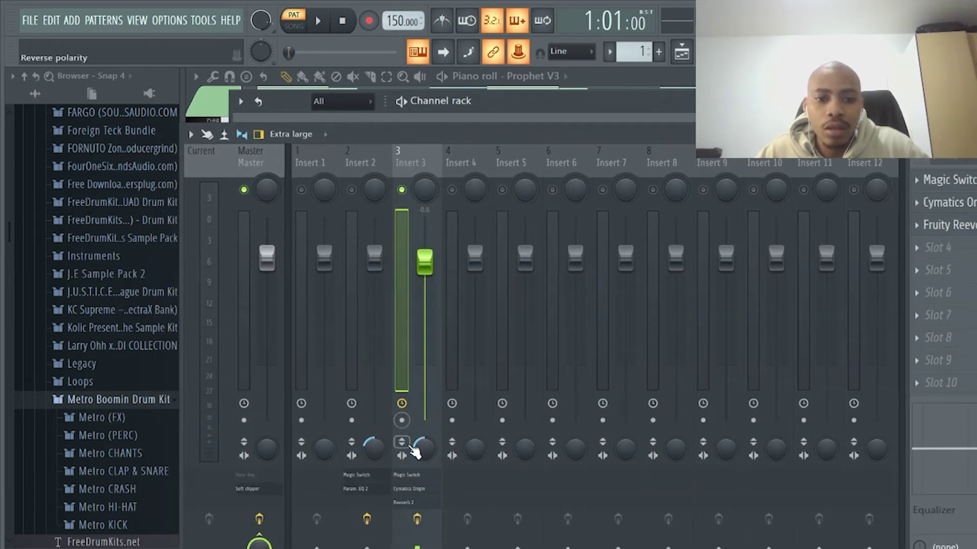
{"action": "left_click", "coordinate": [418, 519]}
{"action": "key", "text": "space"}
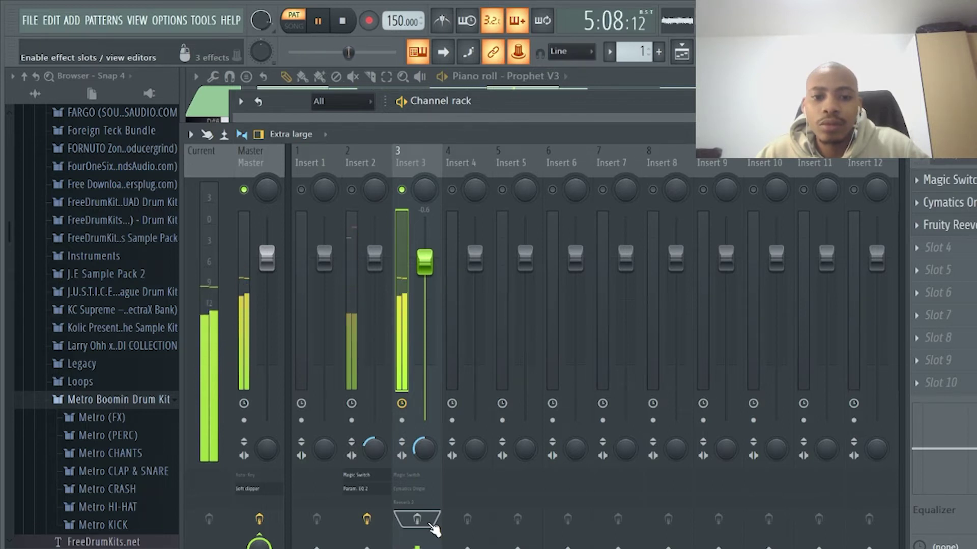
{"action": "key", "text": "space"}
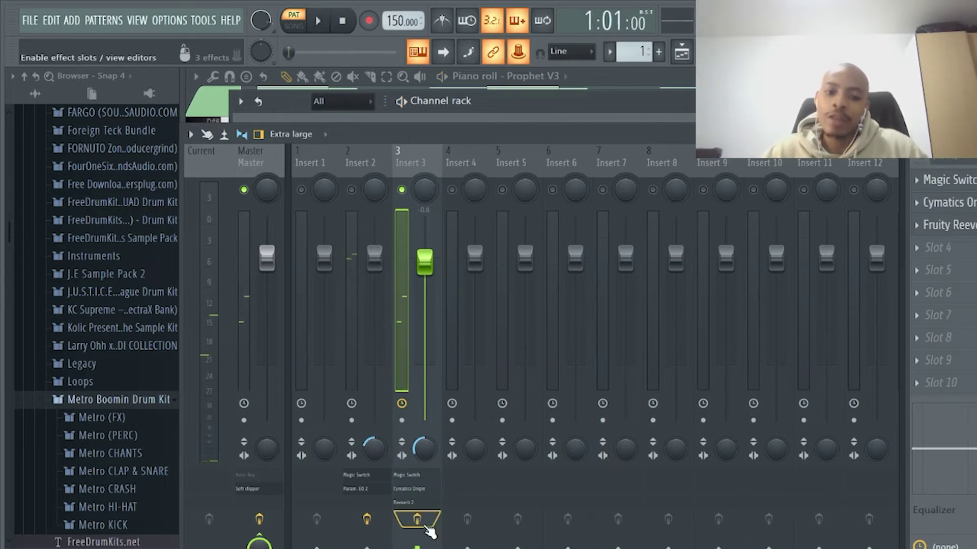
- Re-enable the effects on mixer Insert 3 and play the pattern again for comparison
{"action": "left_click", "coordinate": [426, 528]}
{"action": "key", "text": "space"}
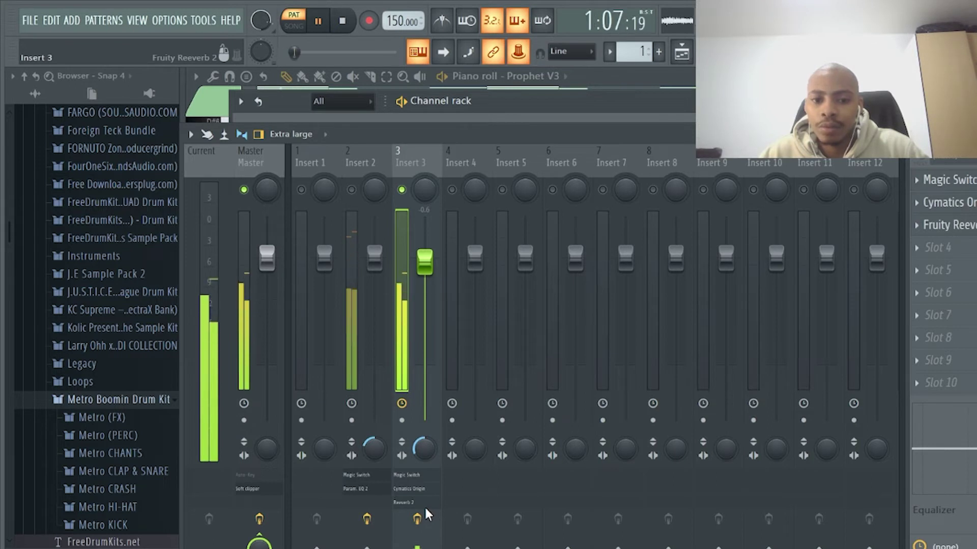
{"action": "key", "text": "space"}
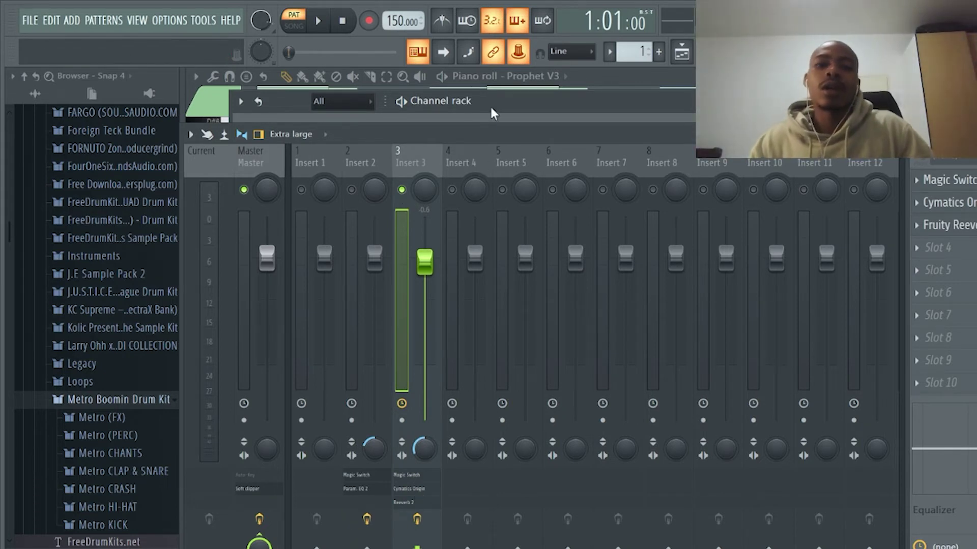
- Unsolo mixer Insert 3 so all tracks are active and close the mixer
{"action": "right_click", "coordinate": [402, 190]}
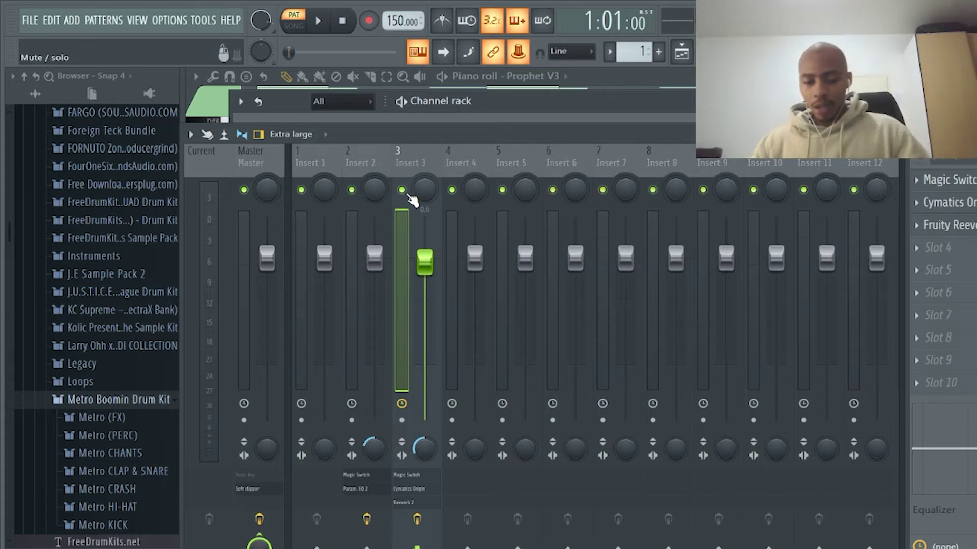
{"action": "left_click_drag", "start_coordinate": [545, 142], "coordinate": [364, 243]}
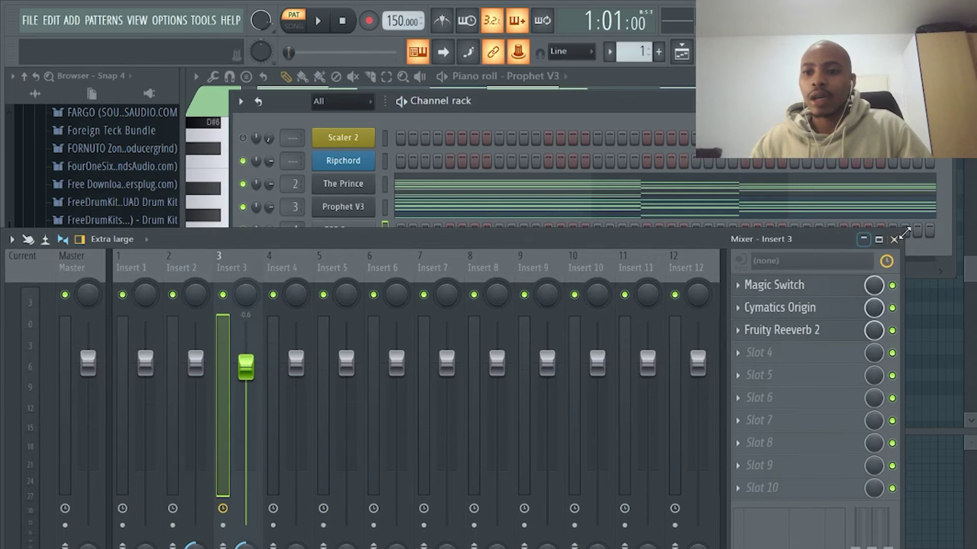
{"action": "left_click", "coordinate": [894, 239]}
- Open the list of replacement plugins for the 808 Snare channel
{"action": "right_click", "coordinate": [365, 235]}
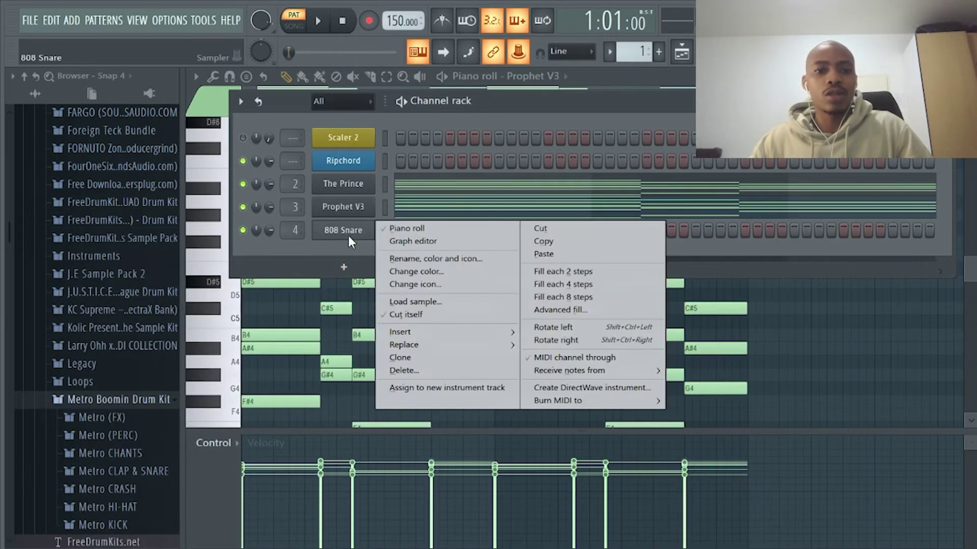
{"action": "mouse_move", "coordinate": [469, 348]}
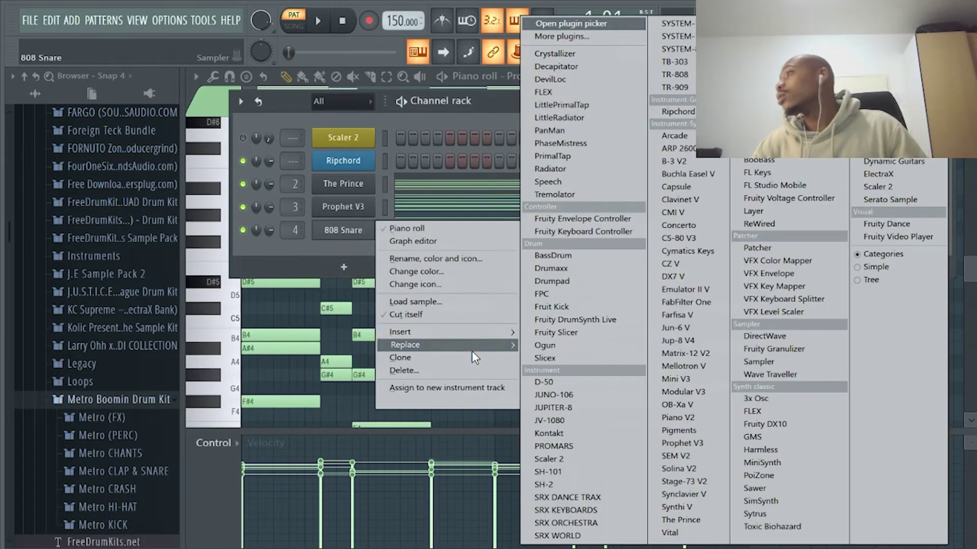
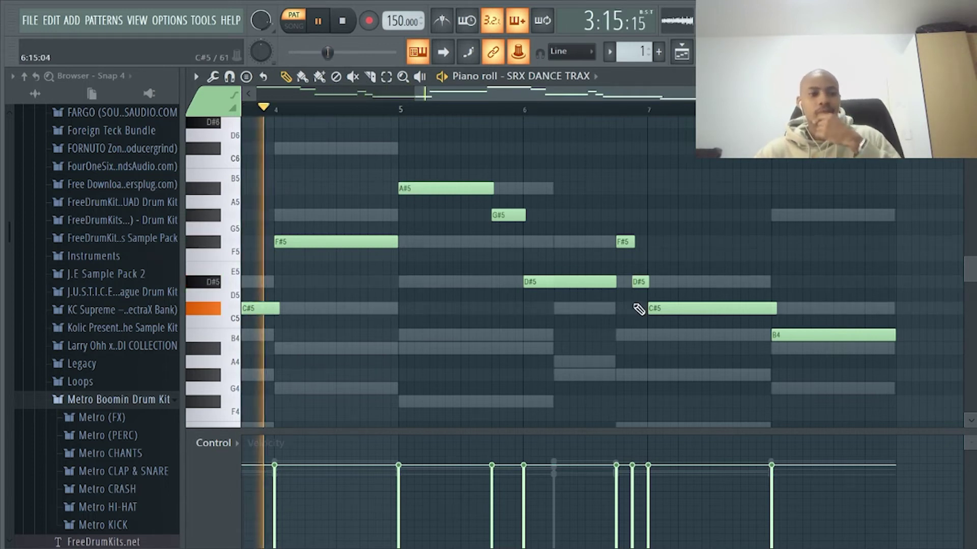
- Randomize the velocity levels of the SRX DANCE TRAX melody notes with the piano roll randomizer and accept the result
{"action": "left_click_drag", "start_coordinate": [748, 93], "coordinate": [911, 93]}
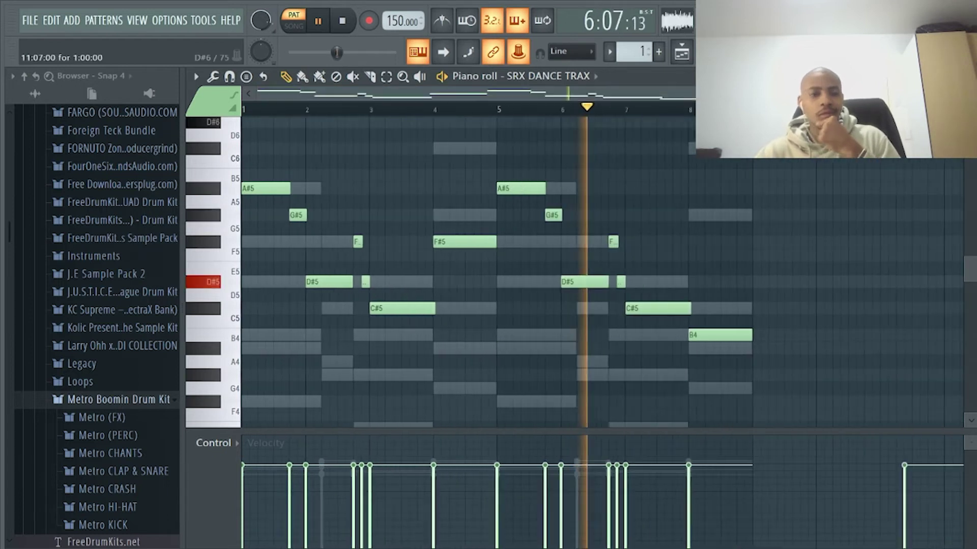
{"action": "scroll", "coordinate": [850, 222], "scroll_direction": "up", "scroll_amount": 1}
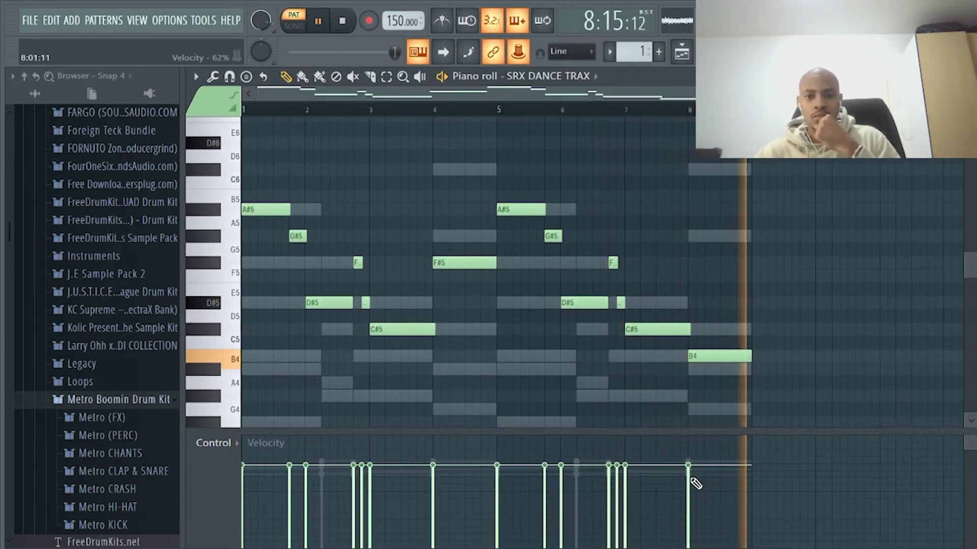
{"action": "key", "text": "alt+r"}
{"action": "left_click_drag", "start_coordinate": [464, 355], "coordinate": [473, 351]}
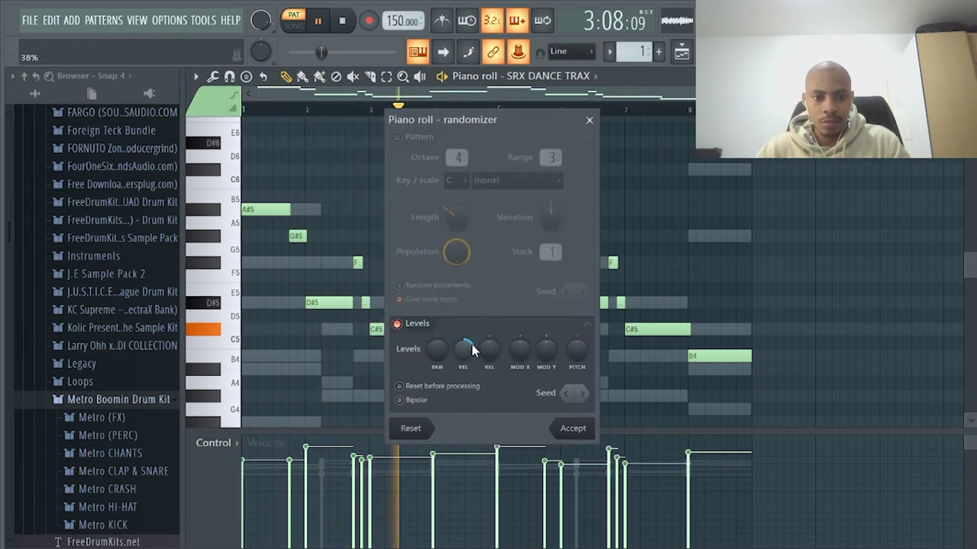
{"action": "scroll", "coordinate": [473, 351], "scroll_direction": "down", "scroll_amount": 4}
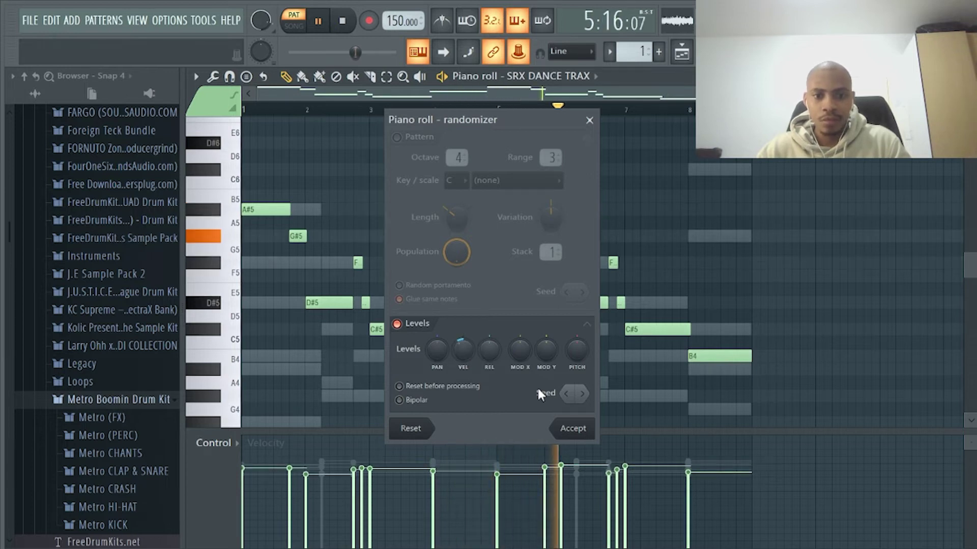
{"action": "left_click", "coordinate": [574, 428]}
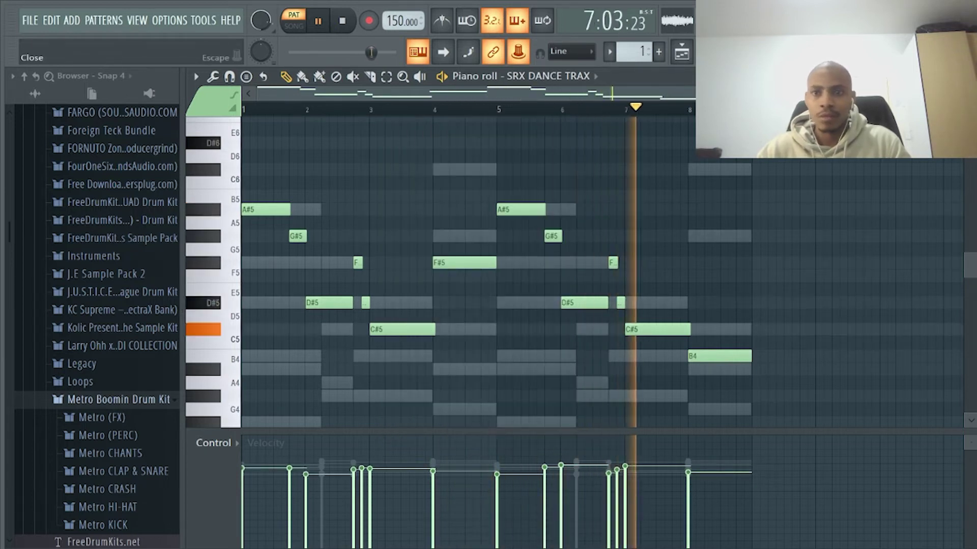
{"action": "key", "text": "F7"}
{"action": "key", "text": "F7"}
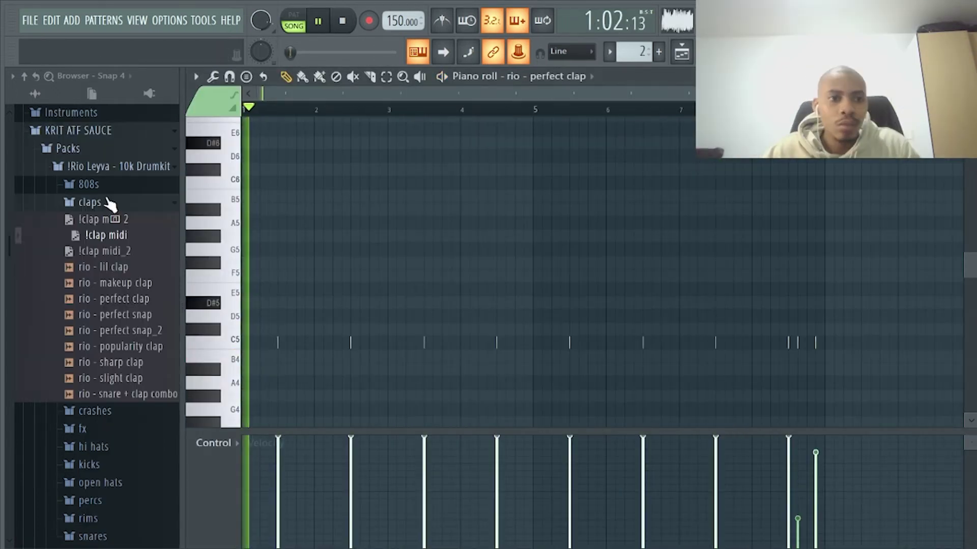
- Collapse the claps folder in the browser and open the PERCS & MORE folder of the monte booker sounds kit
{"action": "left_click", "coordinate": [111, 201]}
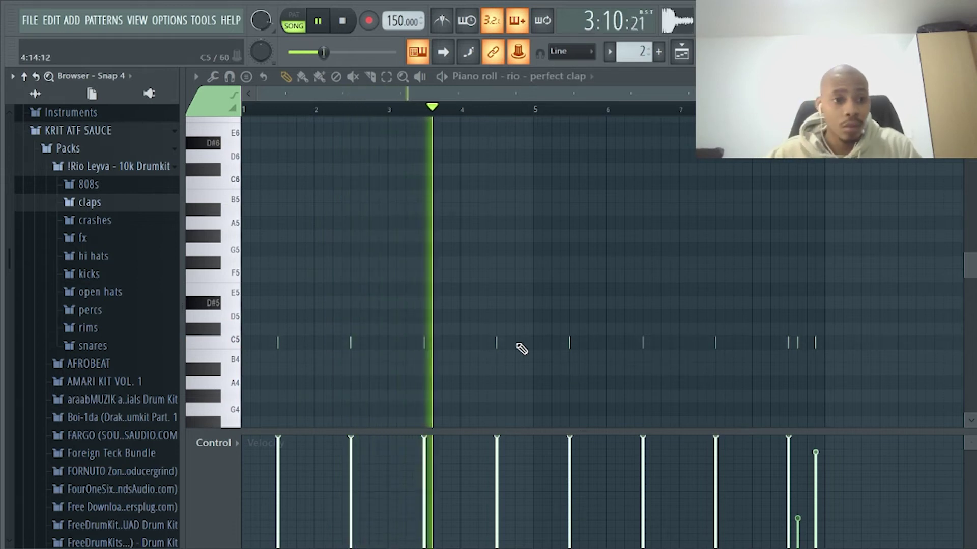
{"action": "scroll", "coordinate": [80, 405], "scroll_direction": "down", "scroll_amount": 15}
{"action": "scroll", "coordinate": [122, 325], "scroll_direction": "down", "scroll_amount": 9}
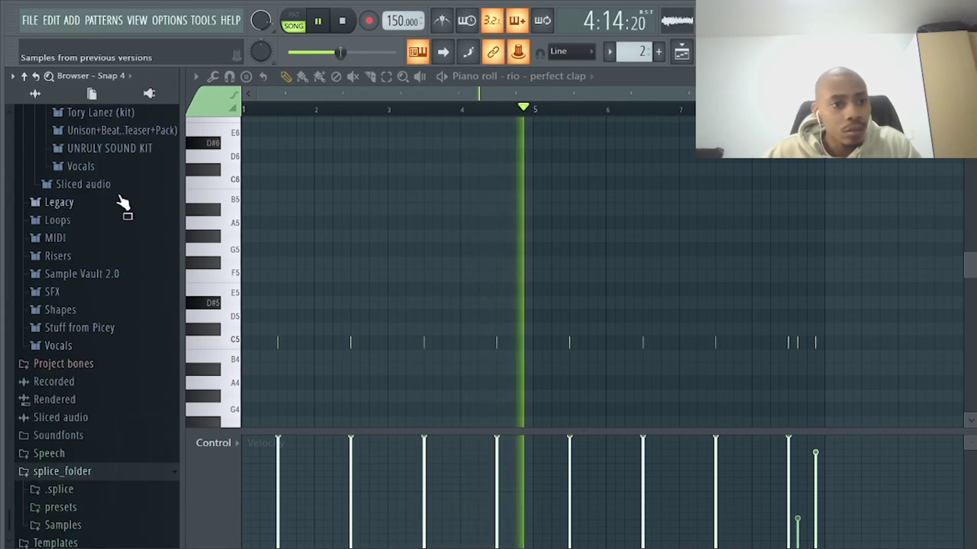
{"action": "scroll", "coordinate": [111, 244], "scroll_direction": "up", "scroll_amount": 4}
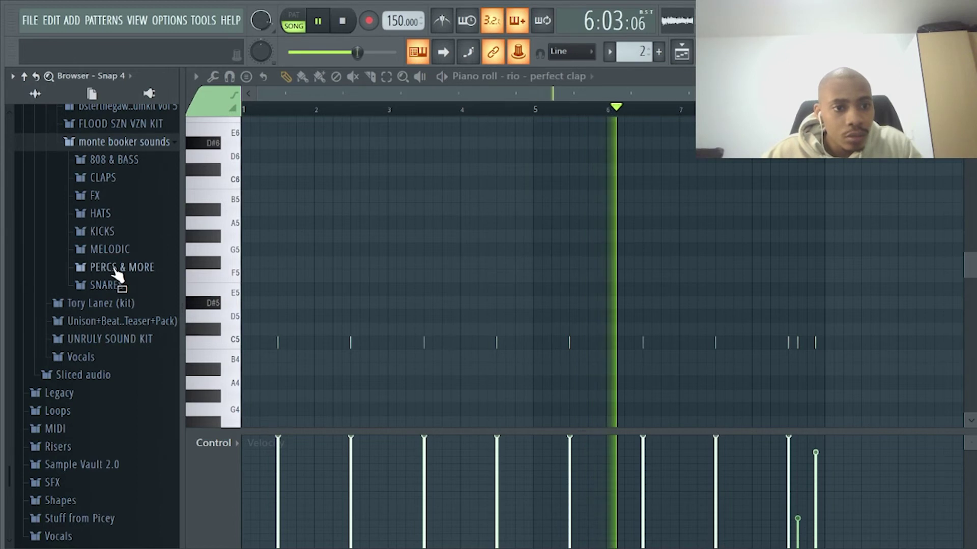
{"action": "left_click", "coordinate": [118, 269]}
- Audition several percussion samples in the PERCS & MORE folder, including BABY PERC 2 and BABY PERC
{"action": "left_click", "coordinate": [122, 308]}
{"action": "left_click", "coordinate": [122, 247]}
{"action": "left_click", "coordinate": [120, 308]}
{"action": "left_click", "coordinate": [117, 339]}
{"action": "left_click", "coordinate": [123, 356]}
{"action": "left_click", "coordinate": [122, 372]}
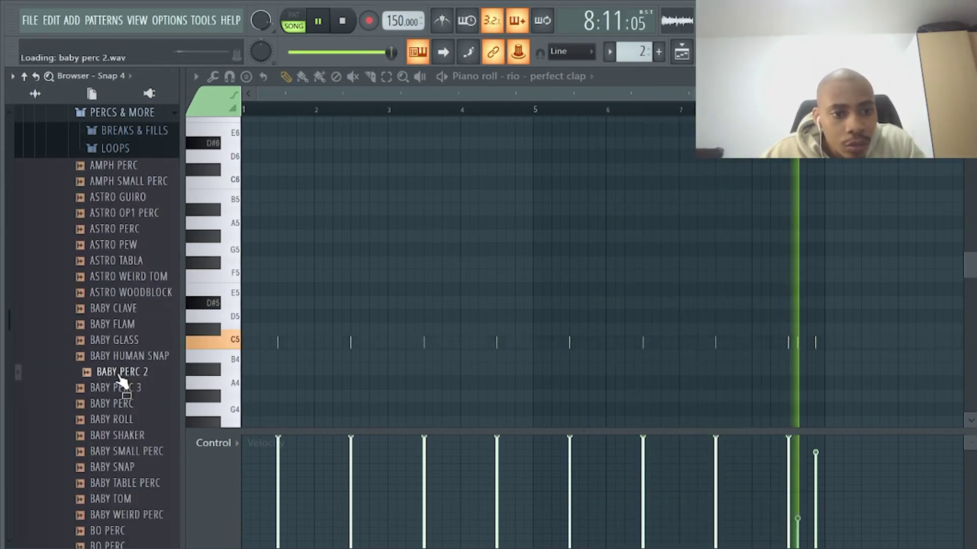
{"action": "left_click", "coordinate": [121, 403]}
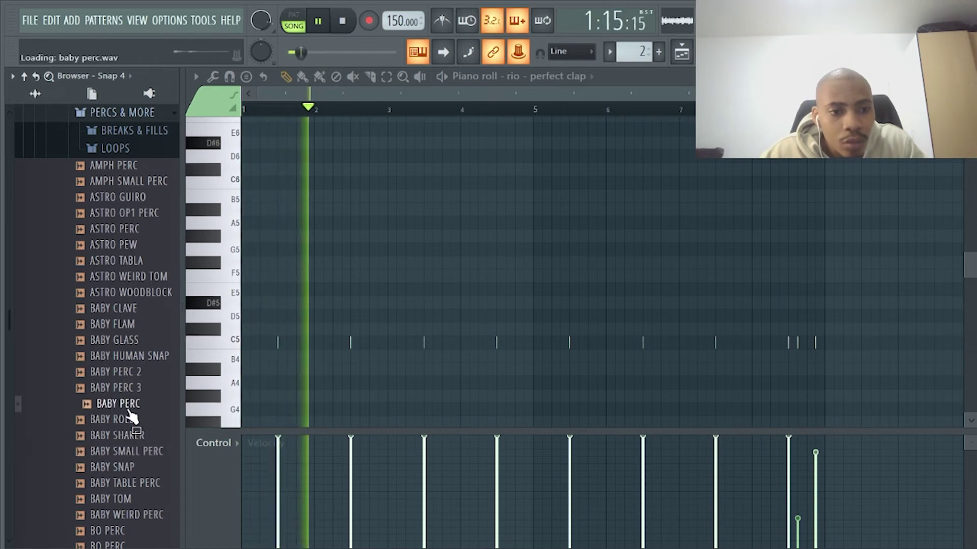
- Add the BABY PERC sample to the channel rack as a new channel and review its sampler's precomputed effects
{"action": "key", "text": "F6"}
{"action": "left_click_drag", "start_coordinate": [121, 403], "coordinate": [344, 283]}
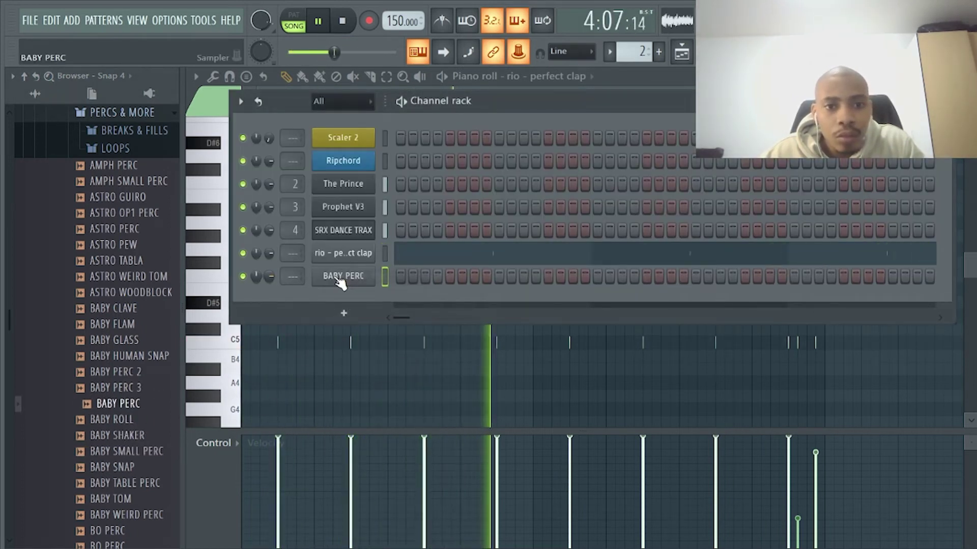
{"action": "left_click", "coordinate": [340, 281]}
{"action": "left_click", "coordinate": [435, 246]}
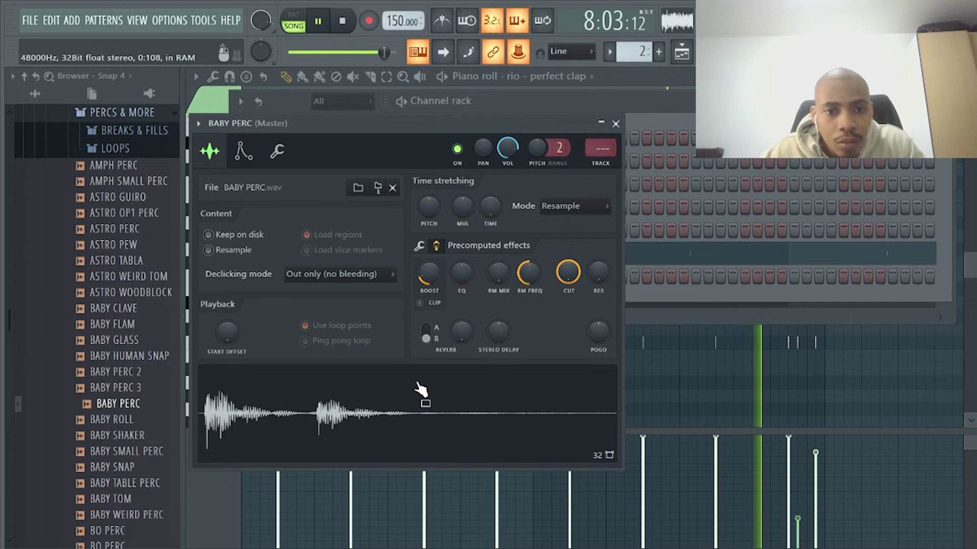
{"action": "left_click", "coordinate": [419, 246]}
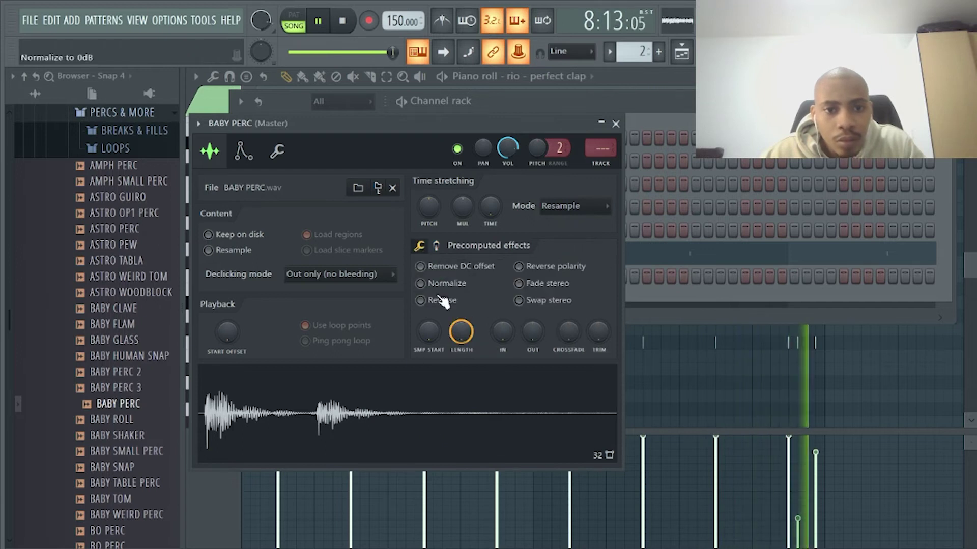
{"action": "left_click", "coordinate": [616, 124]}
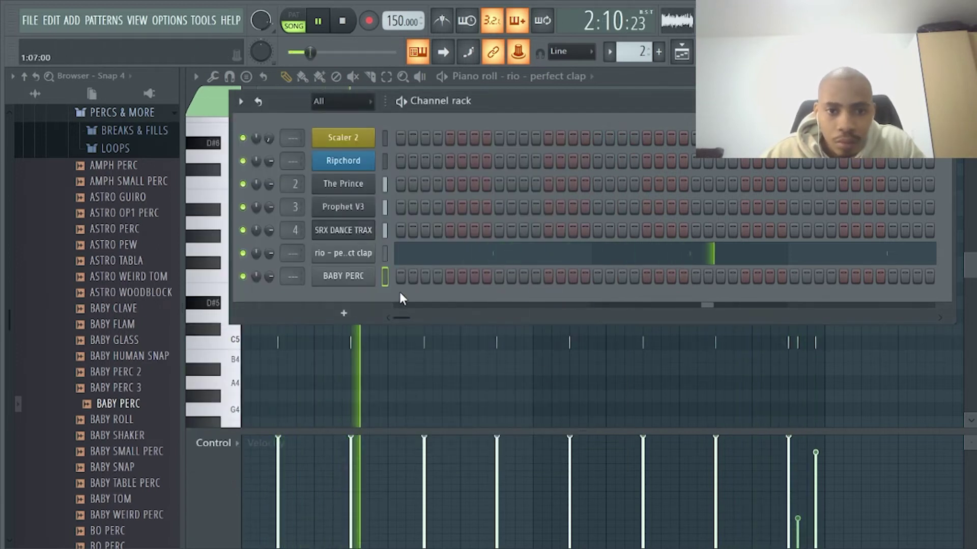
- Program BABY PERC hits on steps 13 and 15 and lower the second hit's velocity to about 52%
{"action": "left_click", "coordinate": [548, 276]}
{"action": "left_click", "coordinate": [573, 276]}
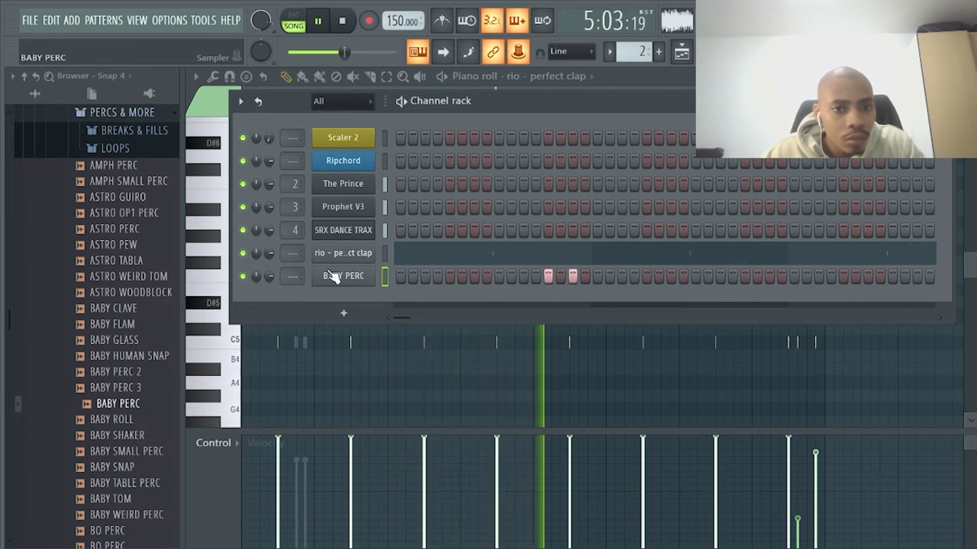
{"action": "right_click", "coordinate": [373, 275]}
{"action": "left_click", "coordinate": [397, 287]}
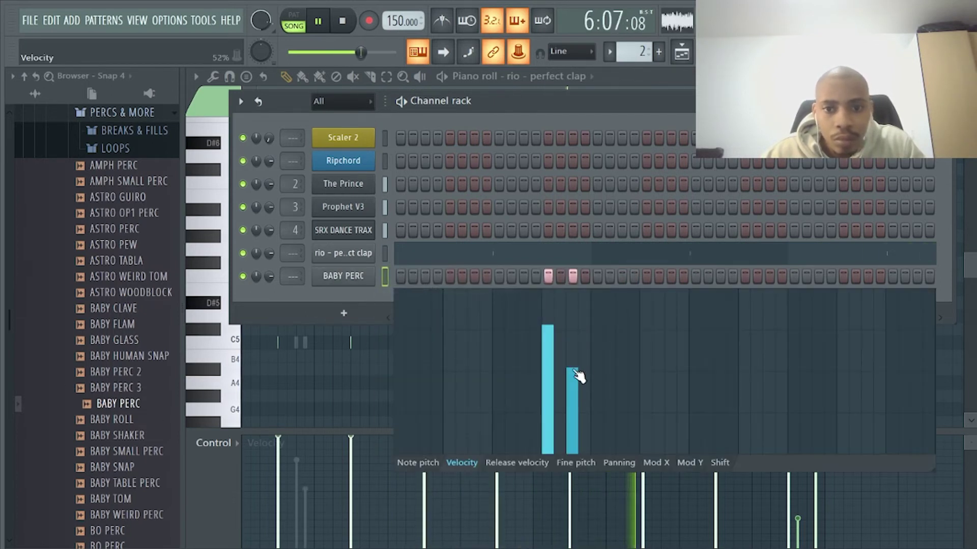
{"action": "right_click", "coordinate": [373, 275]}
{"action": "left_click", "coordinate": [413, 288]}
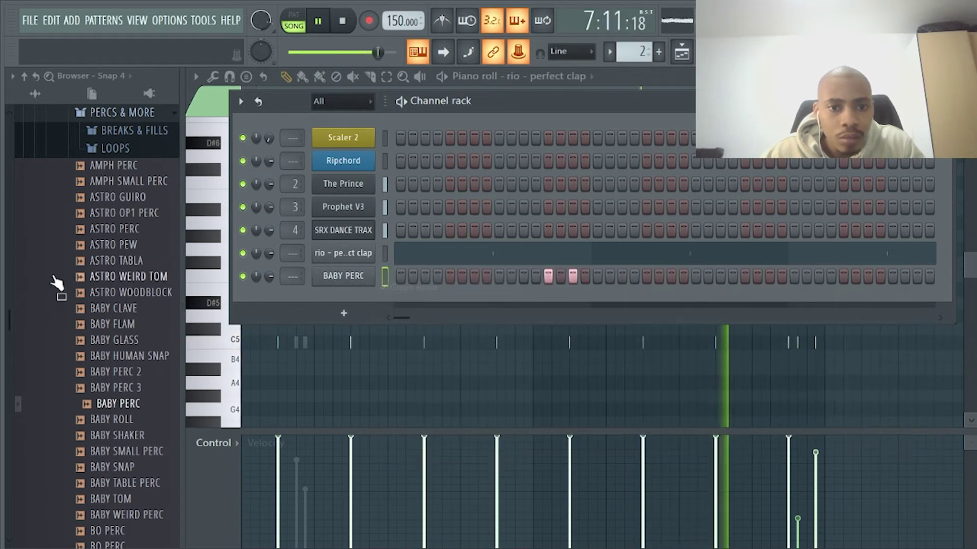
- Collapse the PERCS & MORE folder and open the HATS folder of the monte booker sounds kit
{"action": "left_click", "coordinate": [131, 116]}
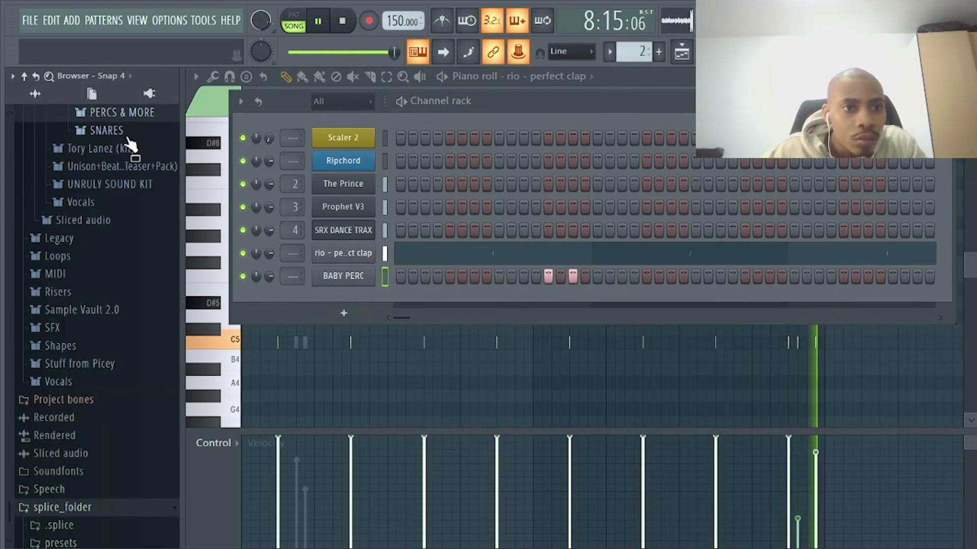
{"action": "scroll", "coordinate": [131, 143], "scroll_direction": "up", "scroll_amount": 3}
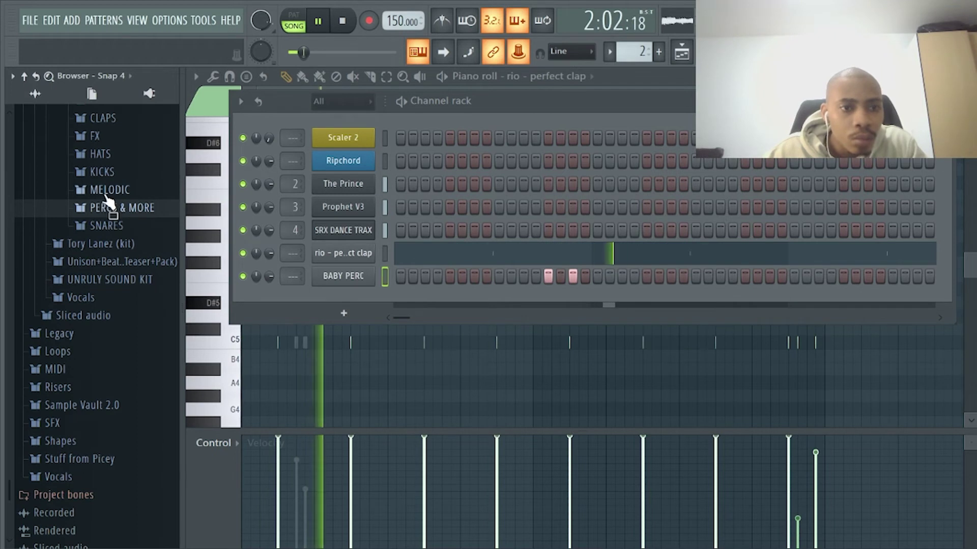
{"action": "scroll", "coordinate": [122, 135], "scroll_direction": "up", "scroll_amount": 3}
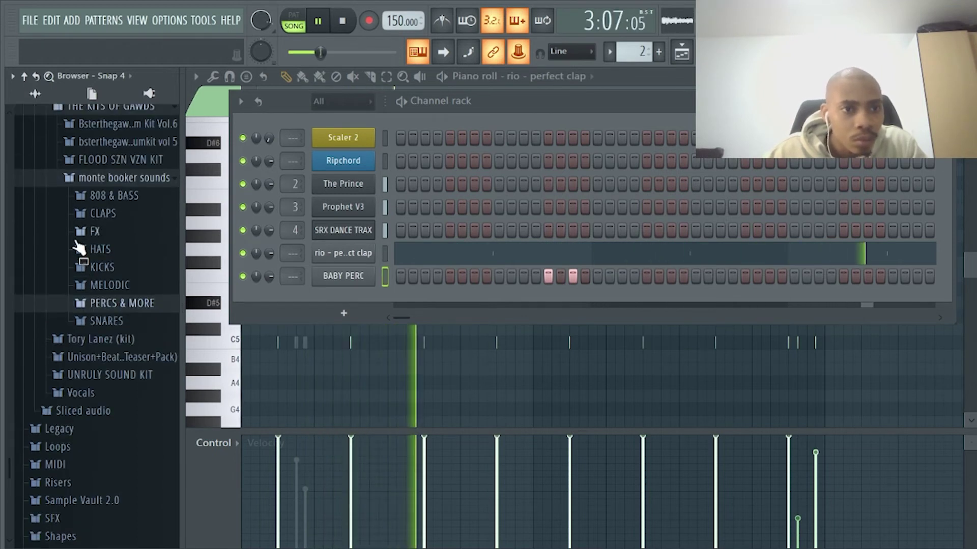
{"action": "left_click", "coordinate": [104, 249]}
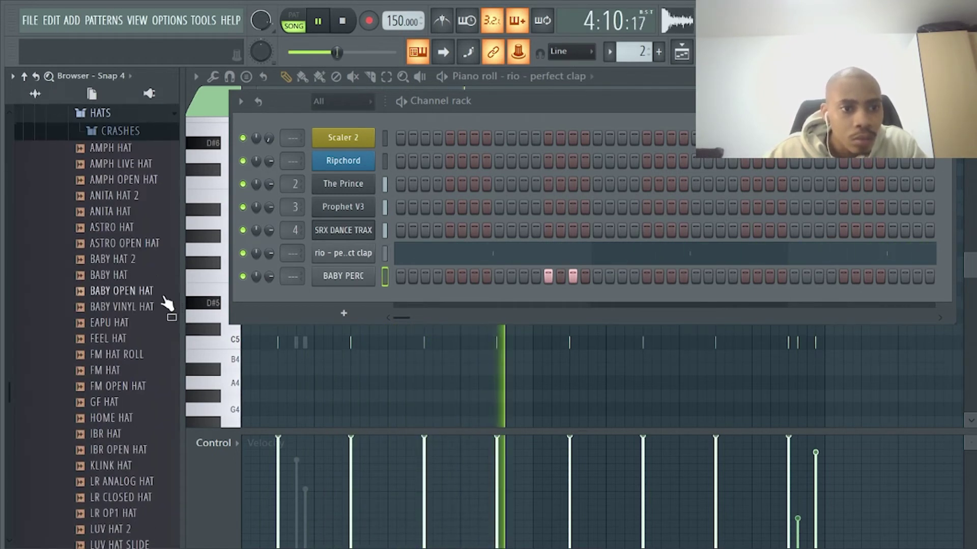
- Audition the FM HAT sample, add it to the channel rack and fill every second step with hits
{"action": "left_click", "coordinate": [105, 369]}
{"action": "scroll", "coordinate": [97, 325], "scroll_direction": "down", "scroll_amount": 2}
{"action": "left_click", "coordinate": [117, 277]}
{"action": "left_click_drag", "start_coordinate": [261, 279], "coordinate": [368, 245]}
{"action": "right_click", "coordinate": [374, 250]}
{"action": "left_click", "coordinate": [568, 296]}
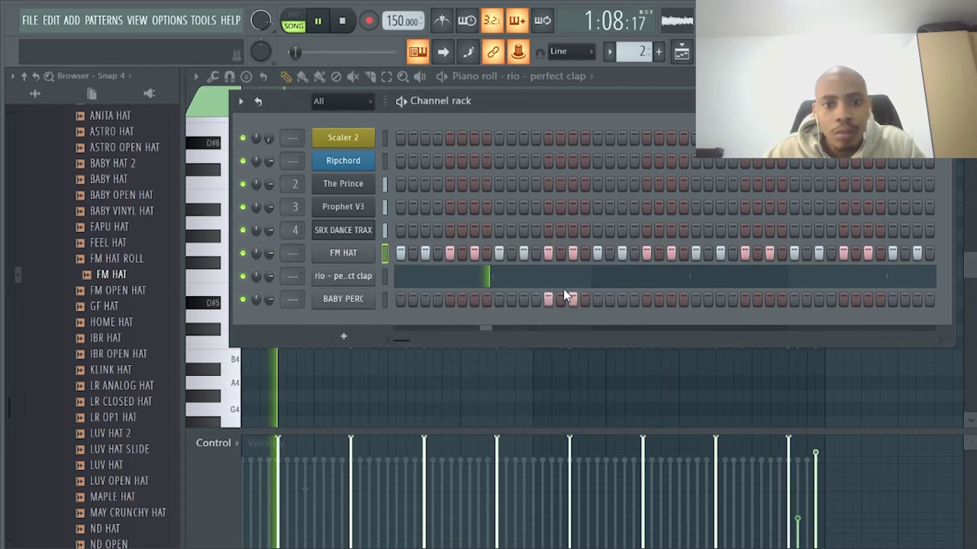
- Review the FM HAT channel's sampler page and its miscellaneous settings
{"action": "left_click", "coordinate": [346, 258]}
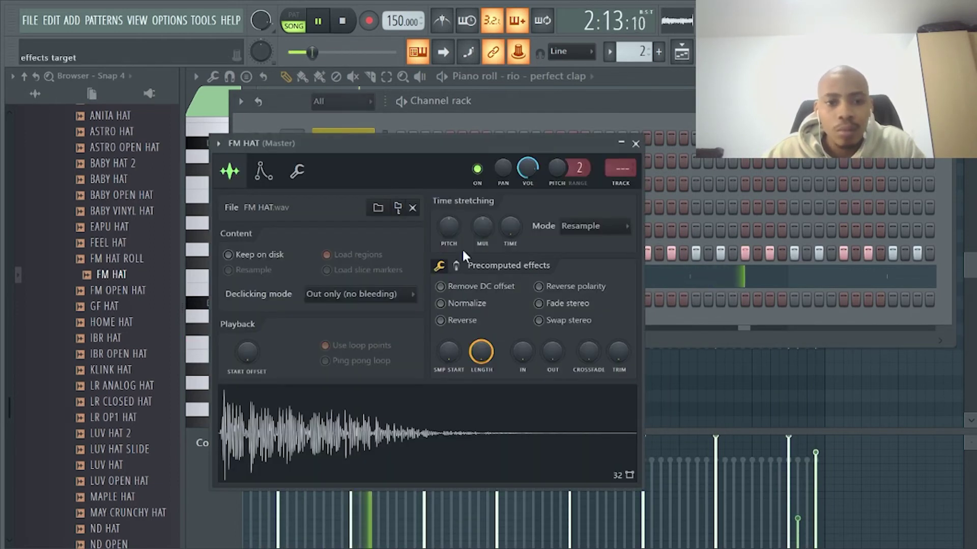
{"action": "left_click", "coordinate": [298, 172]}
{"action": "left_click", "coordinate": [495, 223]}
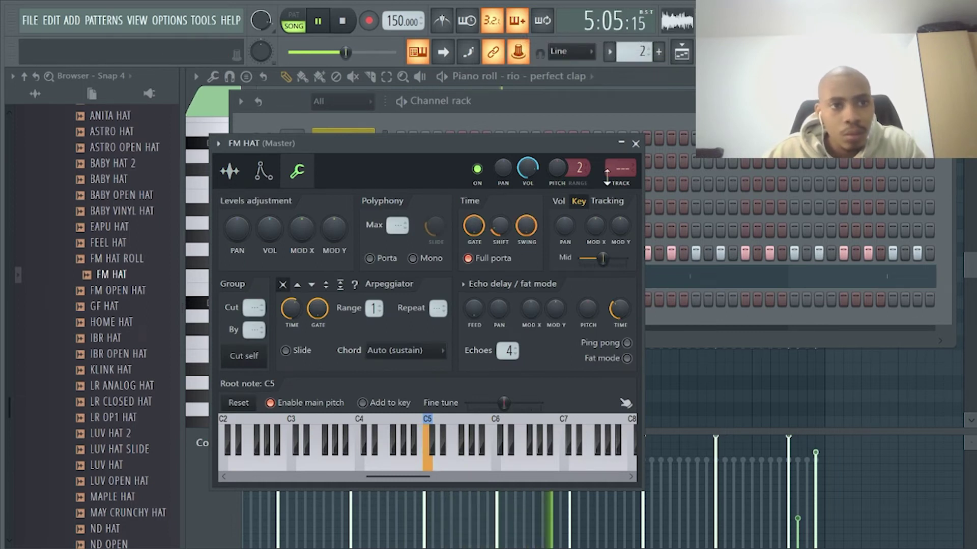
{"action": "left_click", "coordinate": [635, 144]}
- Open the FM HAT notes in the piano roll and lower every second hit's velocity to varied levels across the first two bars
{"action": "right_click", "coordinate": [359, 257]}
{"action": "left_click", "coordinate": [402, 253]}
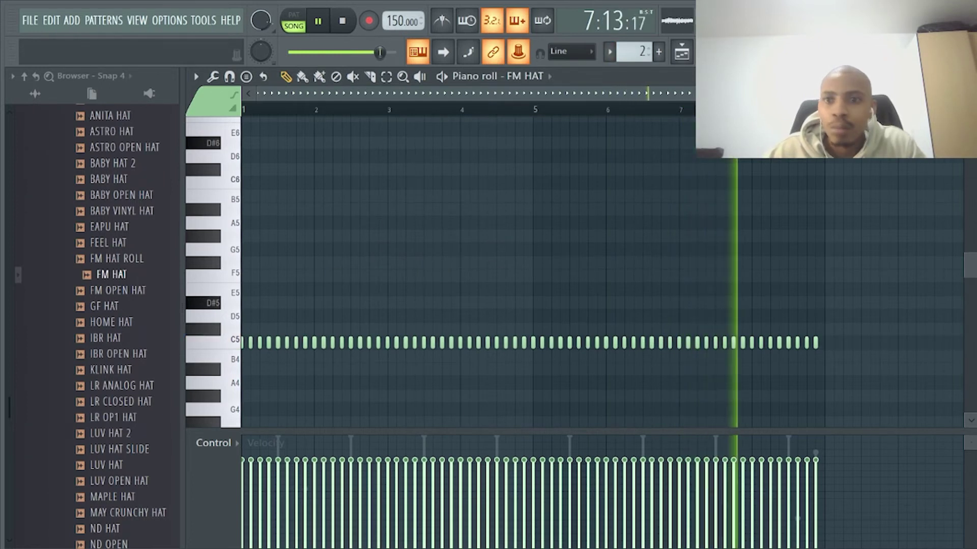
{"action": "scroll", "coordinate": [595, 111], "scroll_direction": "up", "scroll_amount": 4}
{"action": "left_click", "coordinate": [265, 504]}
{"action": "left_click", "coordinate": [365, 503]}
{"action": "left_click", "coordinate": [414, 496]}
{"action": "left_click", "coordinate": [464, 486]}
{"action": "left_click", "coordinate": [513, 491]}
{"action": "left_click", "coordinate": [562, 492]}
{"action": "left_click", "coordinate": [612, 494]}
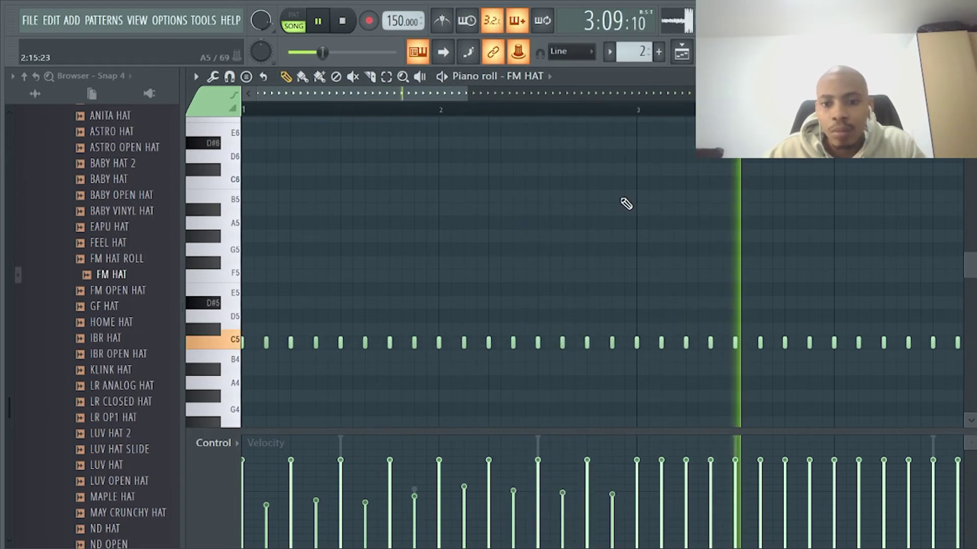
- Delete the FM HAT notes from bar 3 onward and duplicate the first two bars to fill all eight bars
{"action": "scroll", "coordinate": [473, 109], "scroll_direction": "down", "scroll_amount": 4}
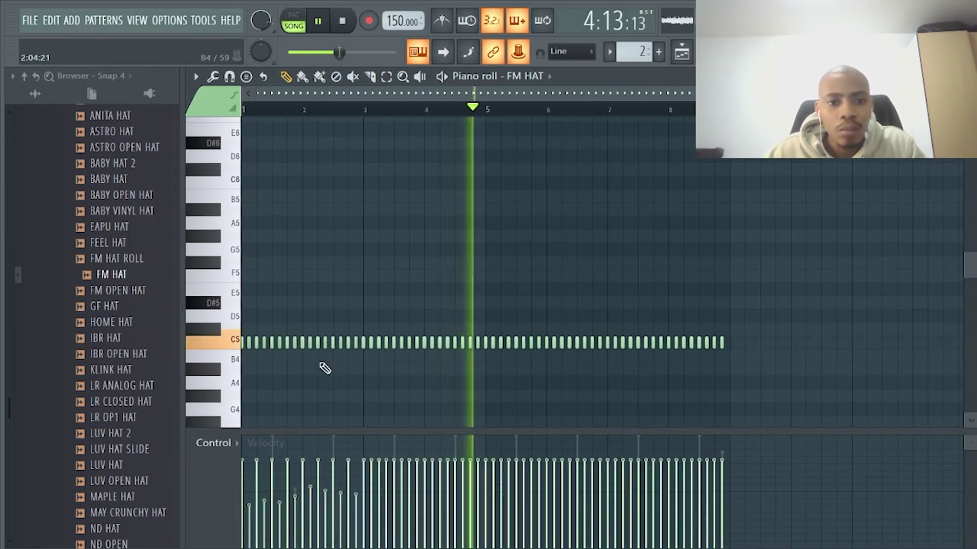
{"action": "mouse_move", "coordinate": [364, 342]}
{"action": "left_mouse_down"}
{"action": "mouse_move", "coordinate": [604, 360]}
{"action": "mouse_move", "coordinate": [730, 345]}
{"action": "left_mouse_up"}
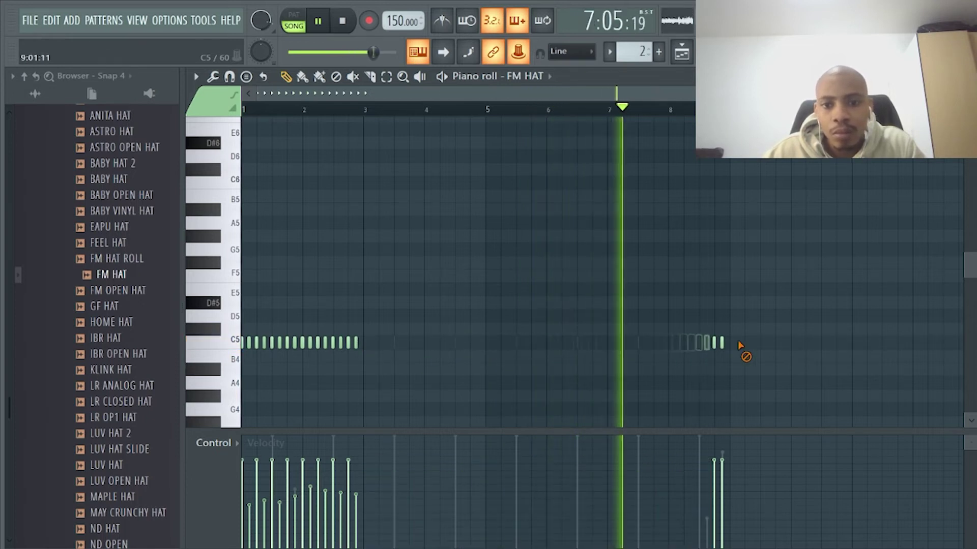
{"action": "left_click_drag", "start_coordinate": [371, 102], "coordinate": [2, 134]}
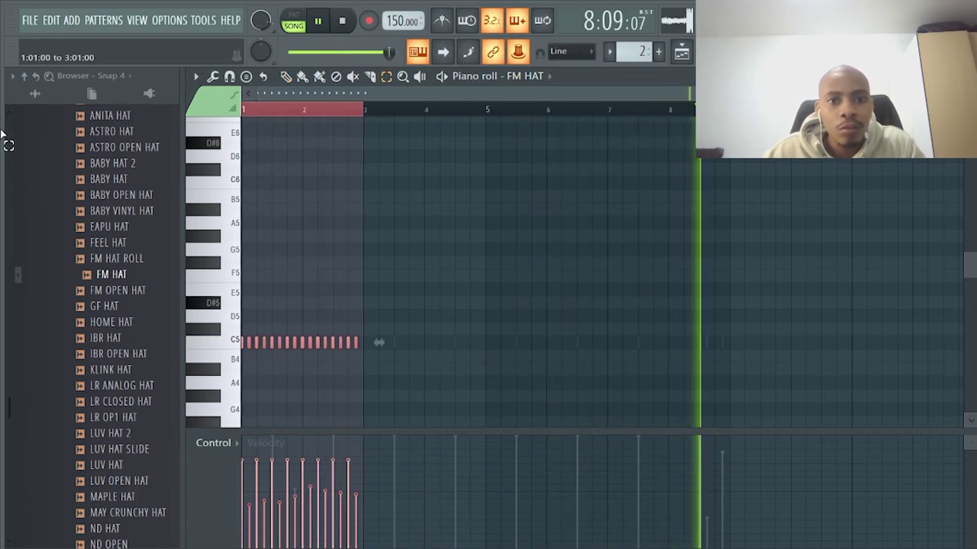
{"action": "key", "text": "ctrl+b"}
{"action": "key", "text": "ctrl+b"}
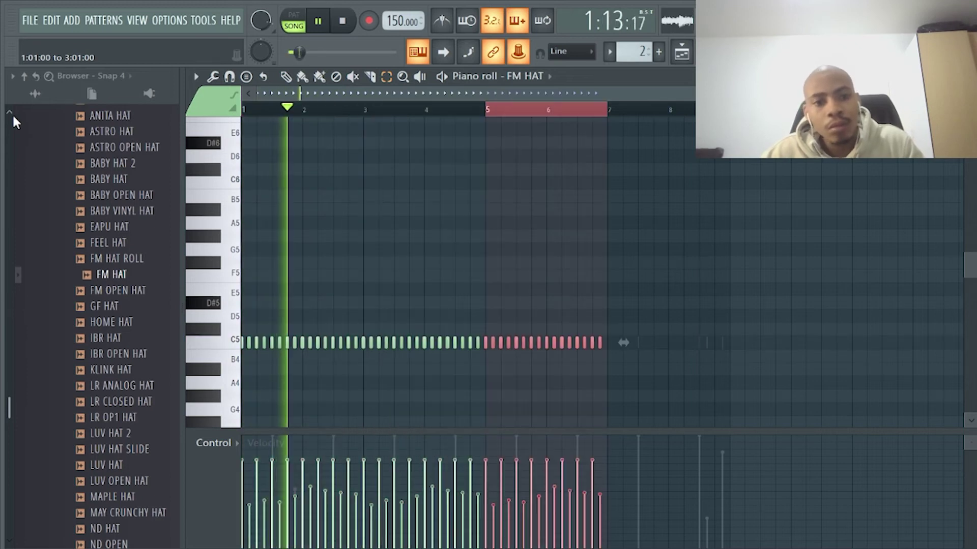
{"action": "key", "text": "ctrl+b"}
{"action": "key", "text": "ctrl+d"}
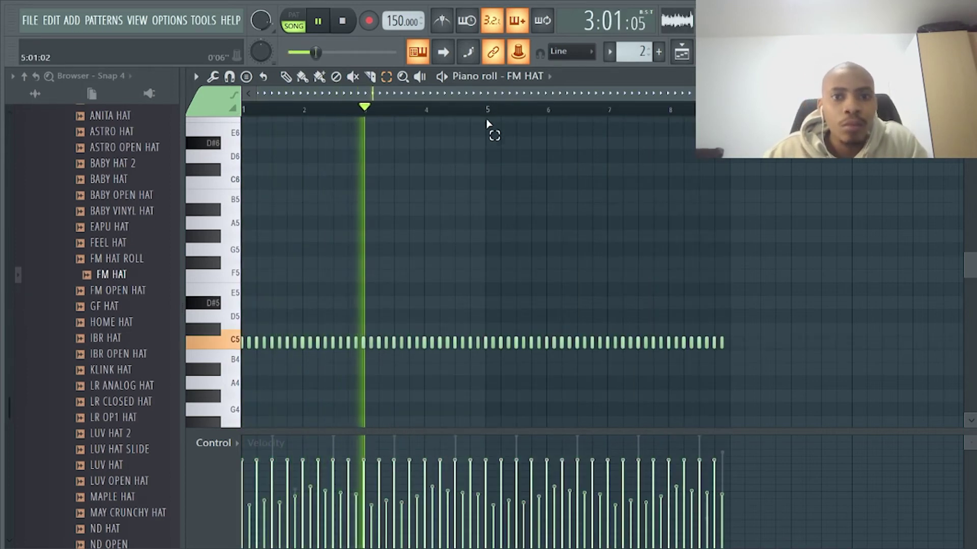
- Add extra FM HAT hits and rolls with varied velocities to the first four bars and duplicate them over bars 5 to 8
{"action": "scroll", "coordinate": [549, 155], "scroll_direction": "up", "scroll_amount": 3}
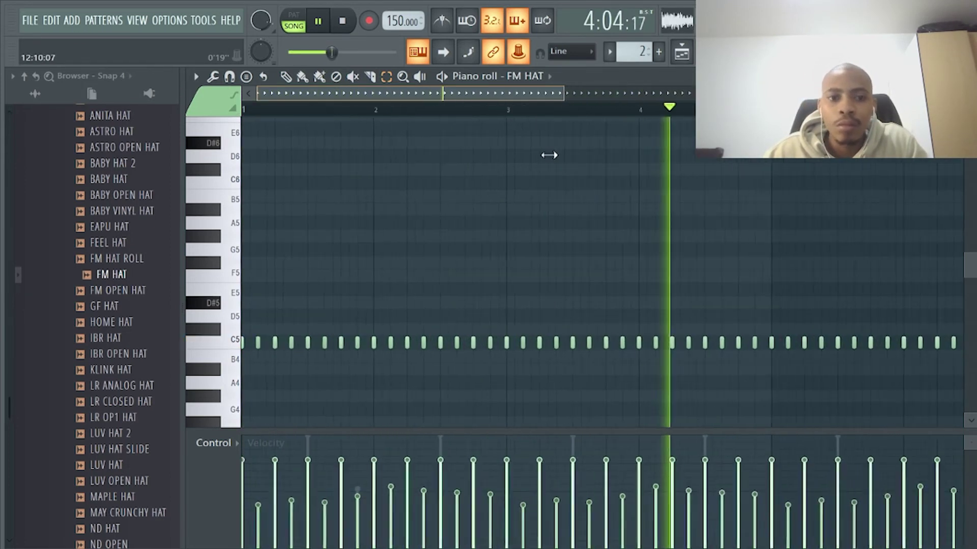
{"action": "scroll", "coordinate": [380, 193], "scroll_direction": "up", "scroll_amount": 3}
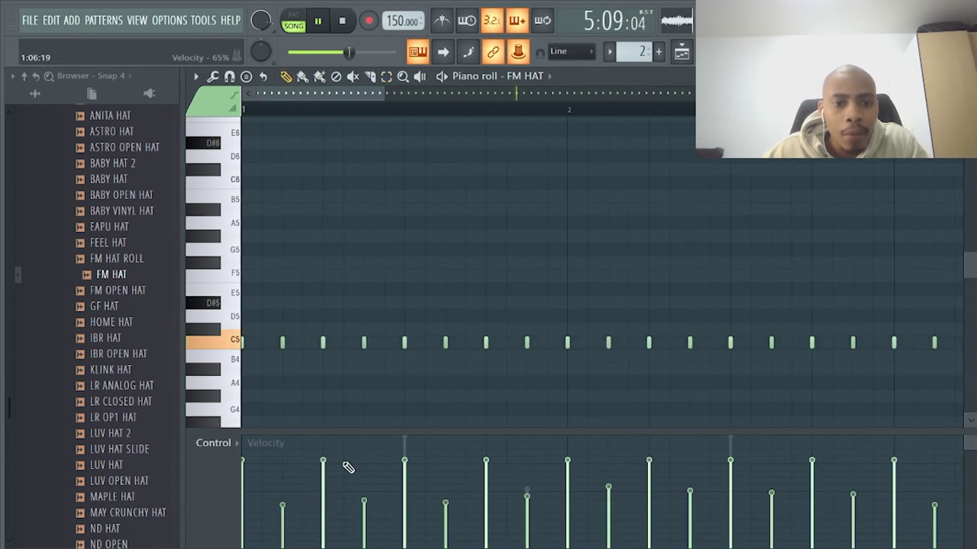
{"action": "scroll", "coordinate": [322, 296], "scroll_direction": "down", "scroll_amount": 2}
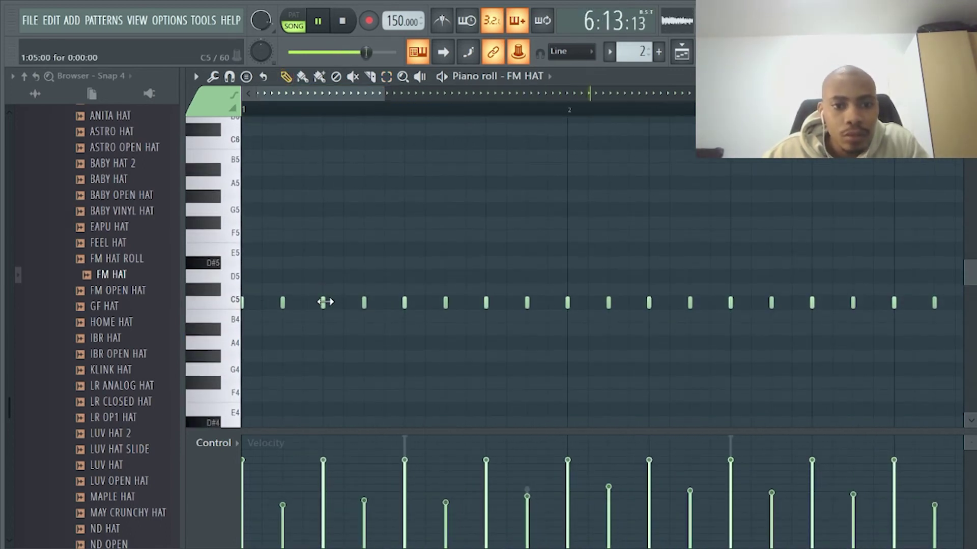
{"action": "key", "text": "space"}
{"action": "left_click", "coordinate": [350, 496]}
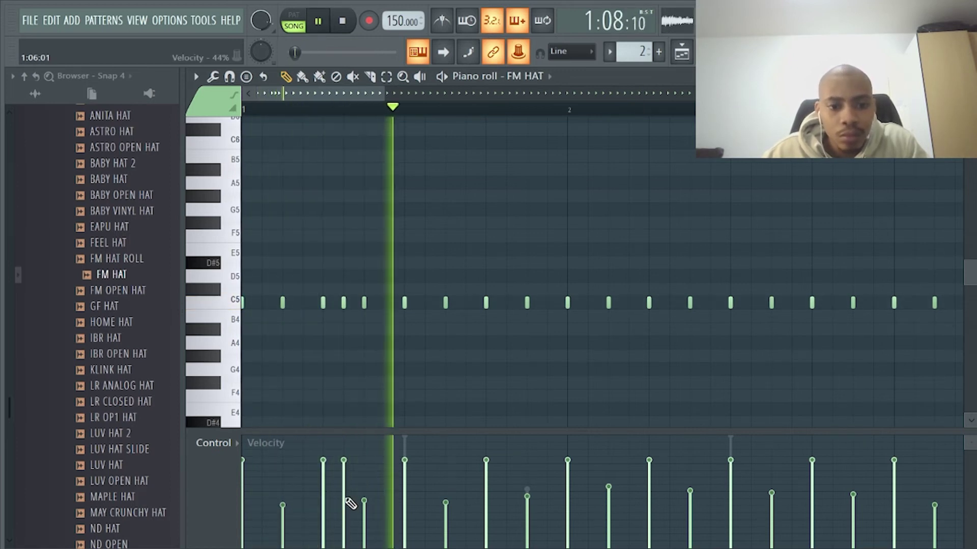
{"action": "key", "text": "space"}
{"action": "left_click", "coordinate": [567, 52]}
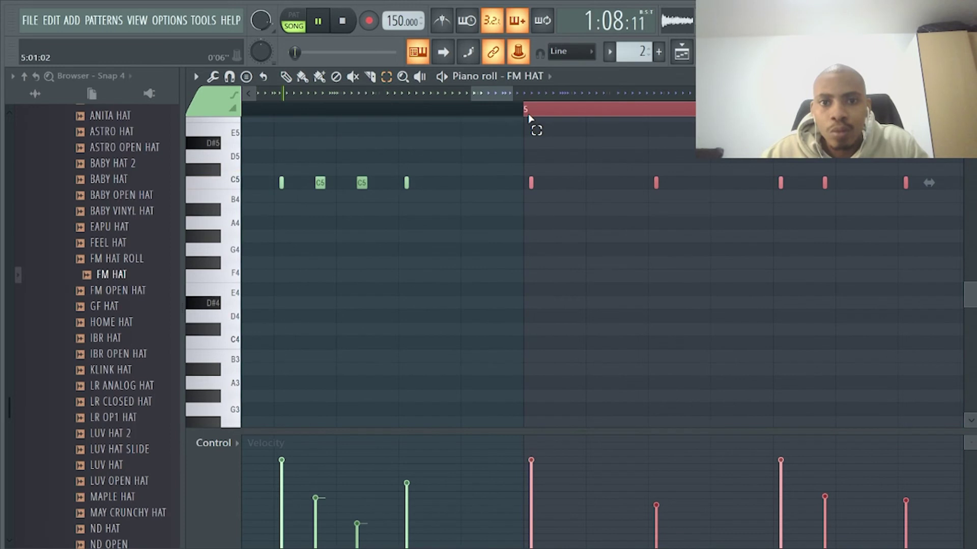
{"action": "scroll", "coordinate": [529, 118], "scroll_direction": "down", "scroll_amount": 3}
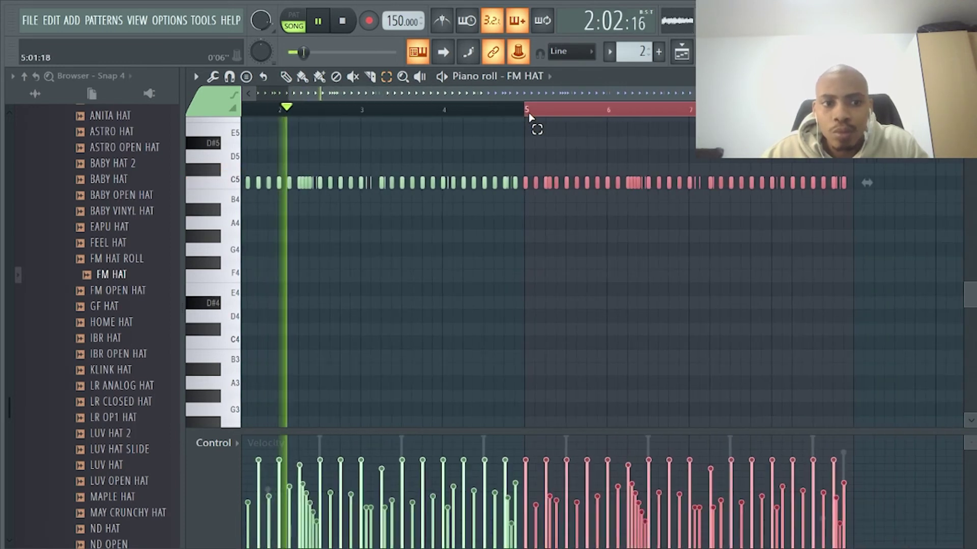
- Browse the CRASHES folder, close HATS, and audition samples including GF SNAP in the PERCS & MORE folder
{"action": "scroll", "coordinate": [122, 249], "scroll_direction": "up", "scroll_amount": 5}
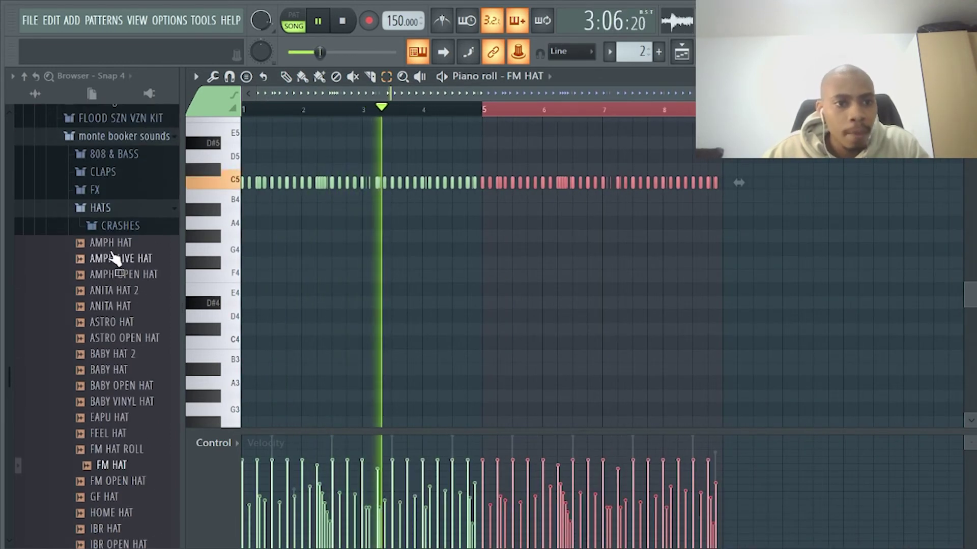
{"action": "left_click", "coordinate": [128, 227]}
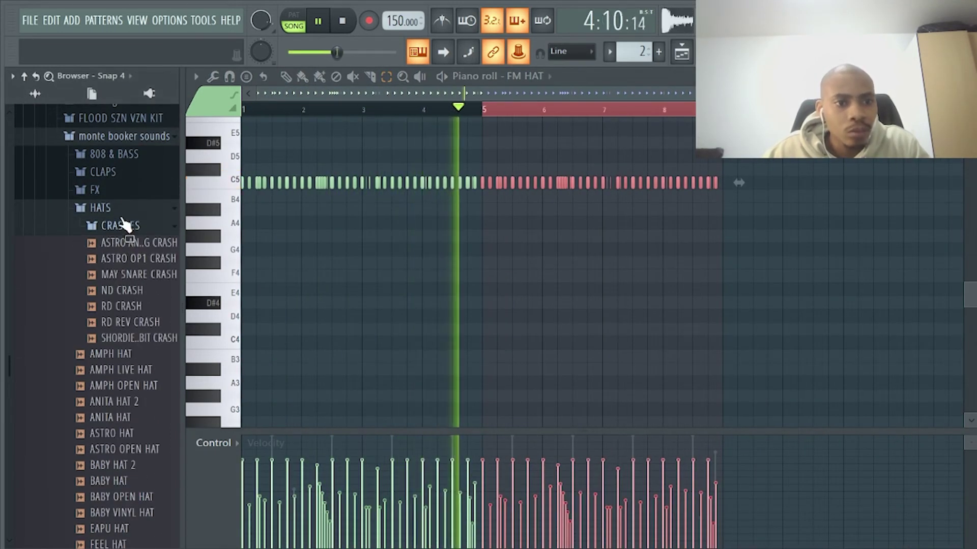
{"action": "left_click", "coordinate": [124, 212]}
{"action": "left_click", "coordinate": [122, 262]}
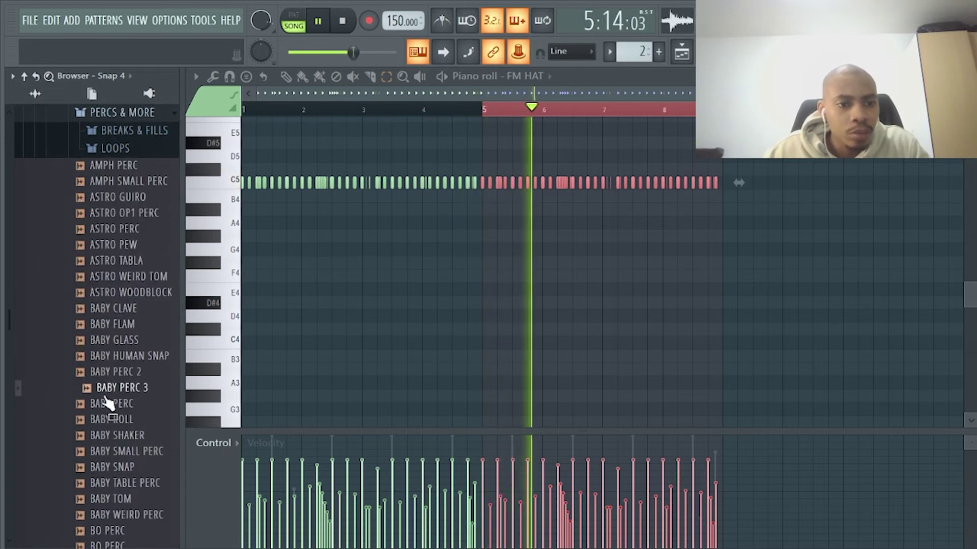
{"action": "scroll", "coordinate": [105, 404], "scroll_direction": "down", "scroll_amount": 10}
{"action": "left_click", "coordinate": [105, 390]}
{"action": "key", "text": "space"}
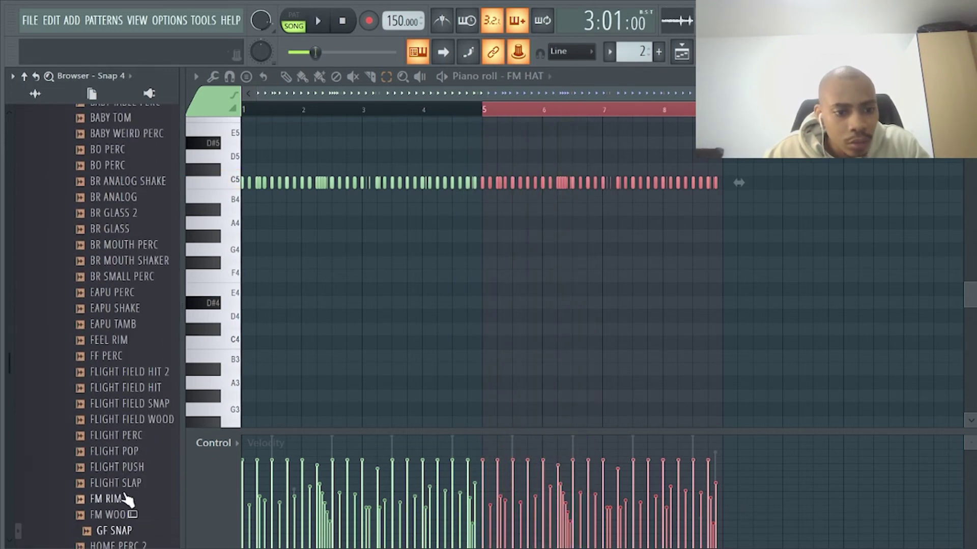
- Lengthen the second G#5 note of the Amari Zay 808 to meet bar 3's D#5 note, and slice that D#5 note in half
{"action": "key", "text": "F6"}
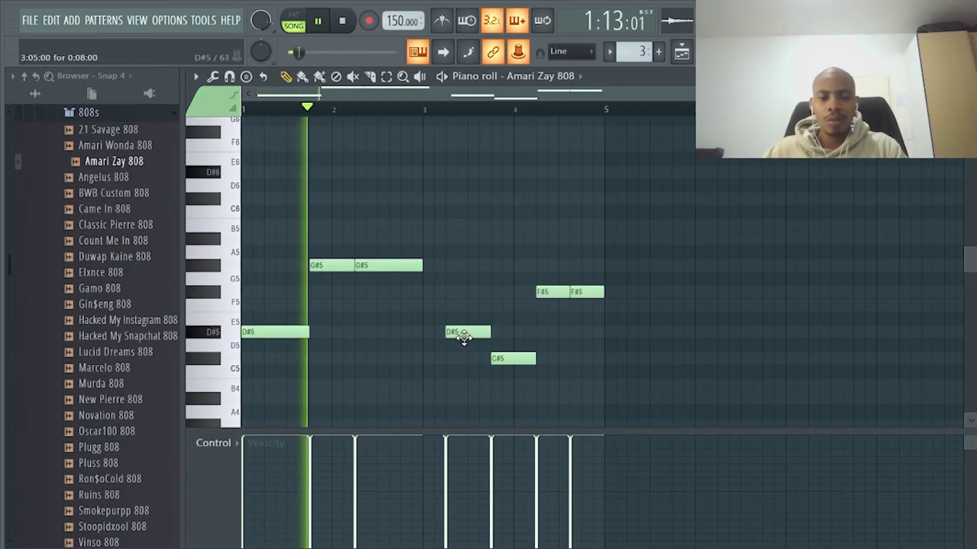
{"action": "left_click_drag", "start_coordinate": [422, 265], "coordinate": [445, 268]}
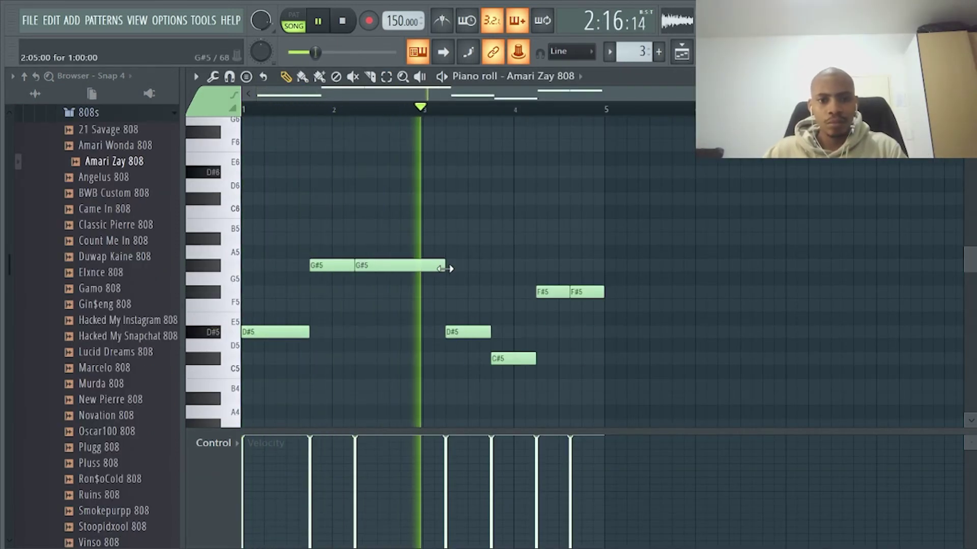
{"action": "key", "text": "space"}
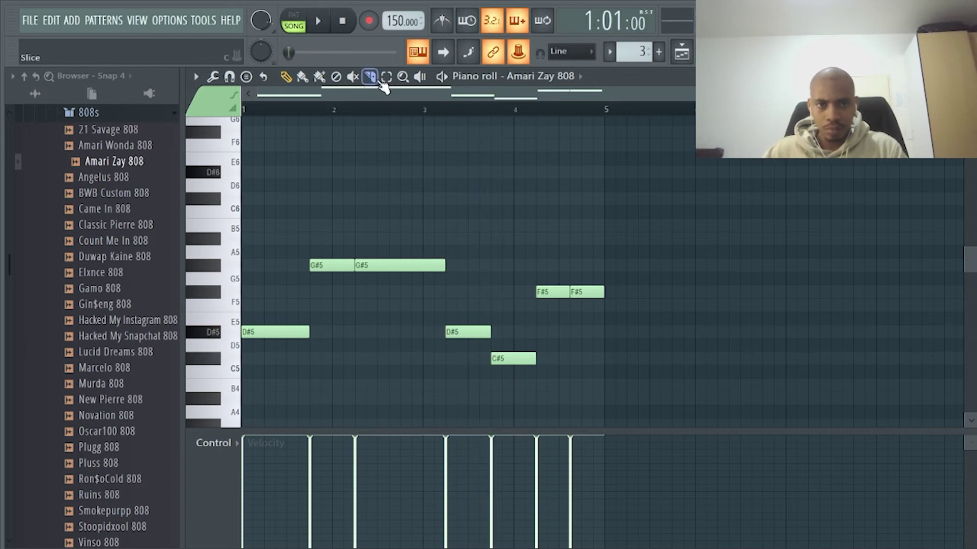
{"action": "key", "text": "space"}
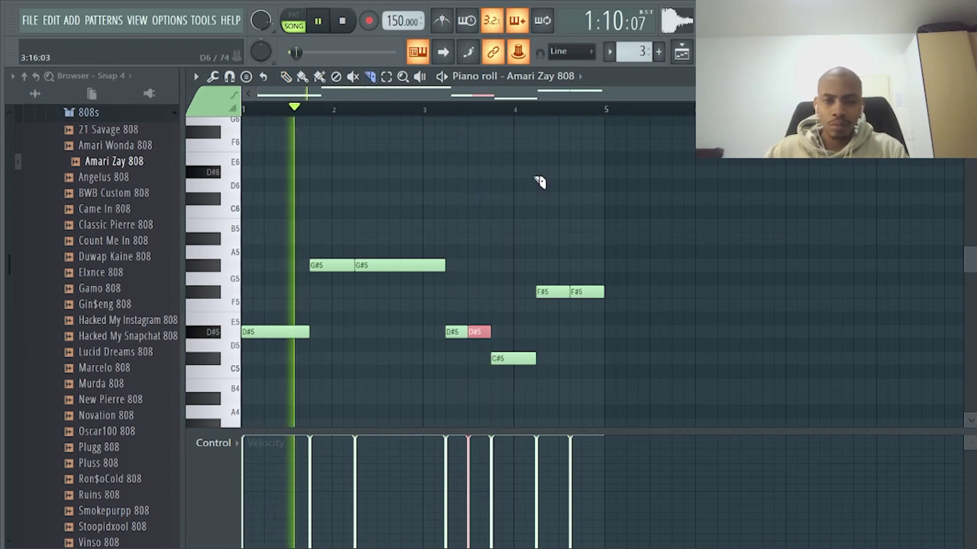
- Place a second 808 pattern clip on Track 2 of the playlist, starting at bar 5
{"action": "key", "text": "Escape"}
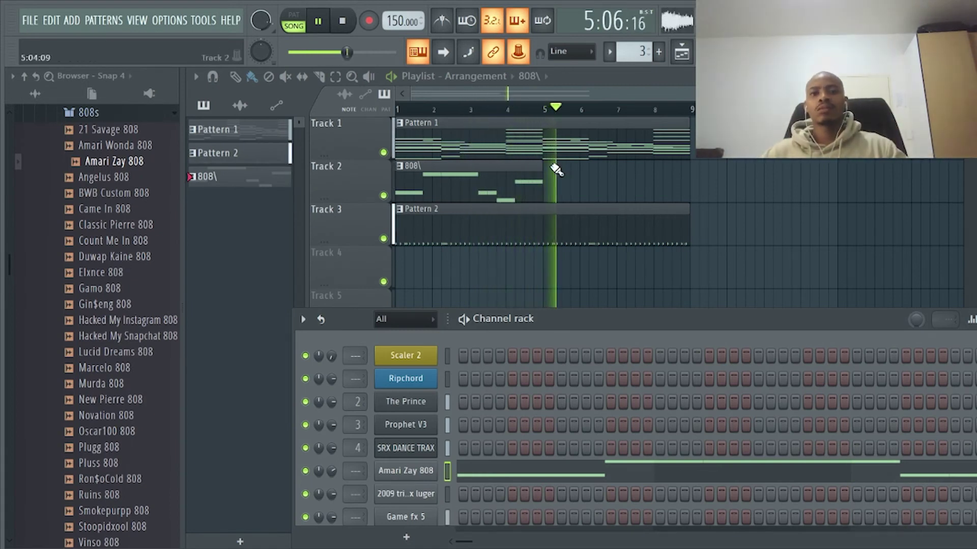
{"action": "key", "text": "F6"}
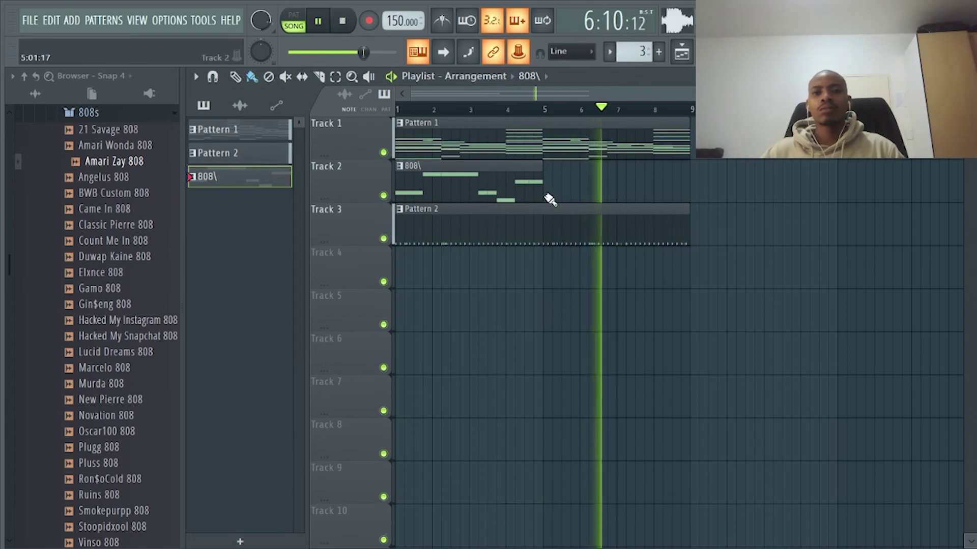
{"action": "left_click", "coordinate": [547, 196]}
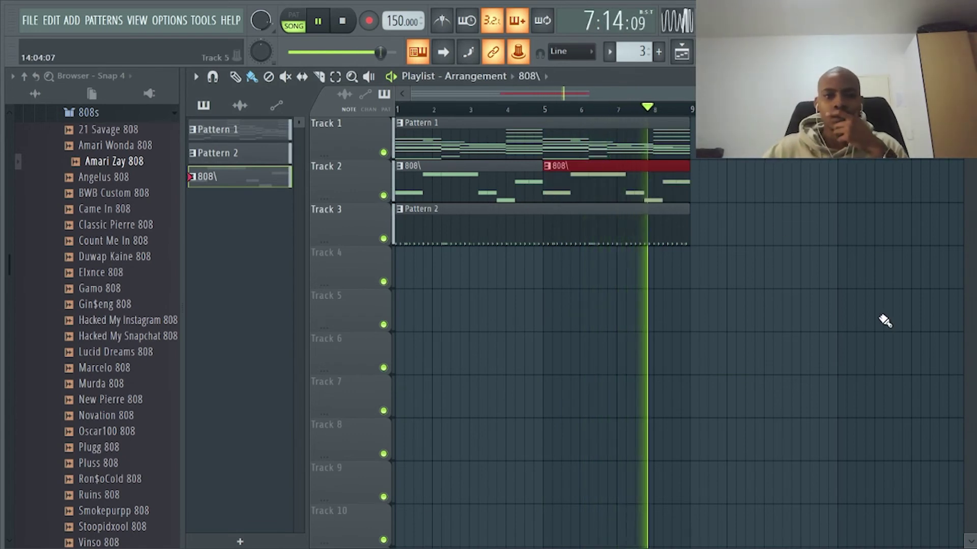
- Review the Amari Zay 808 channel's volume envelope and sample settings
{"action": "key", "text": "F6"}
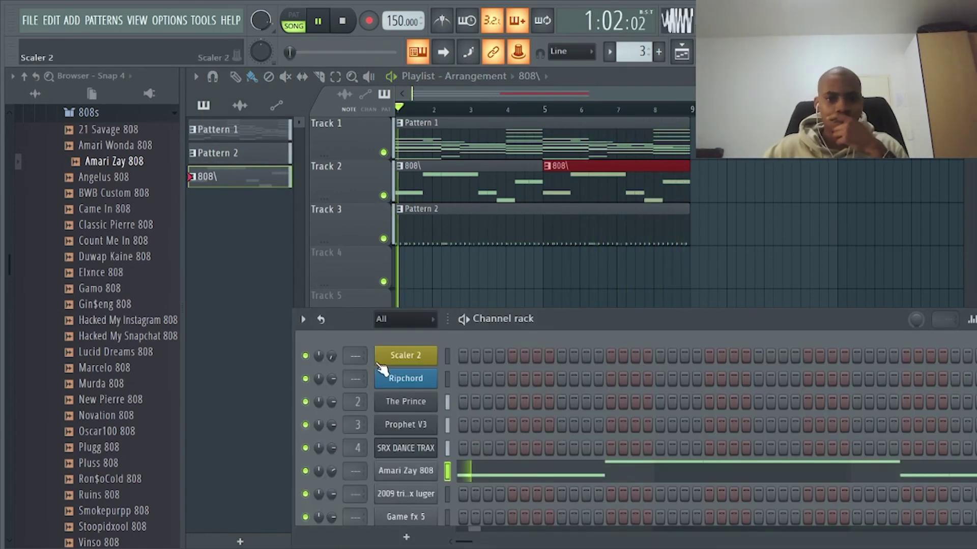
{"action": "left_click", "coordinate": [414, 470]}
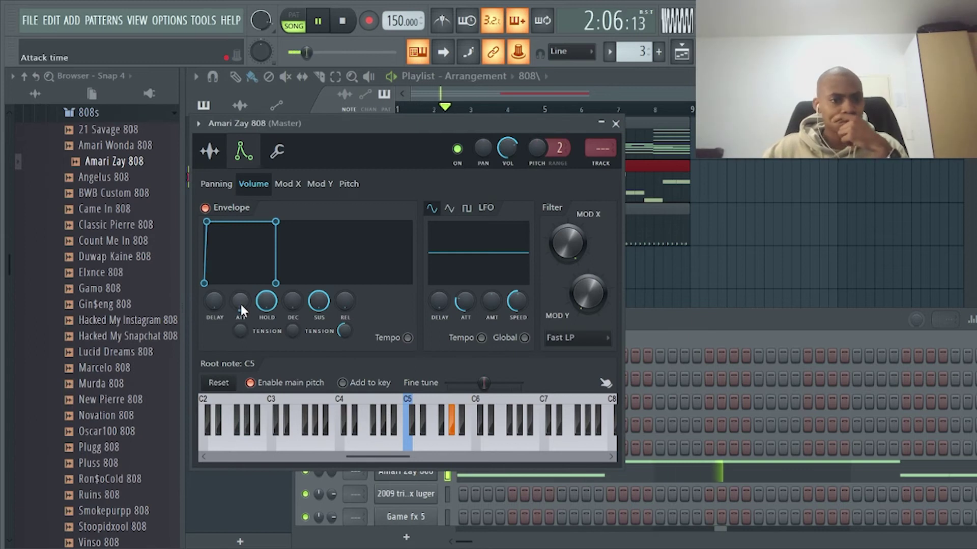
{"action": "left_click", "coordinate": [213, 163]}
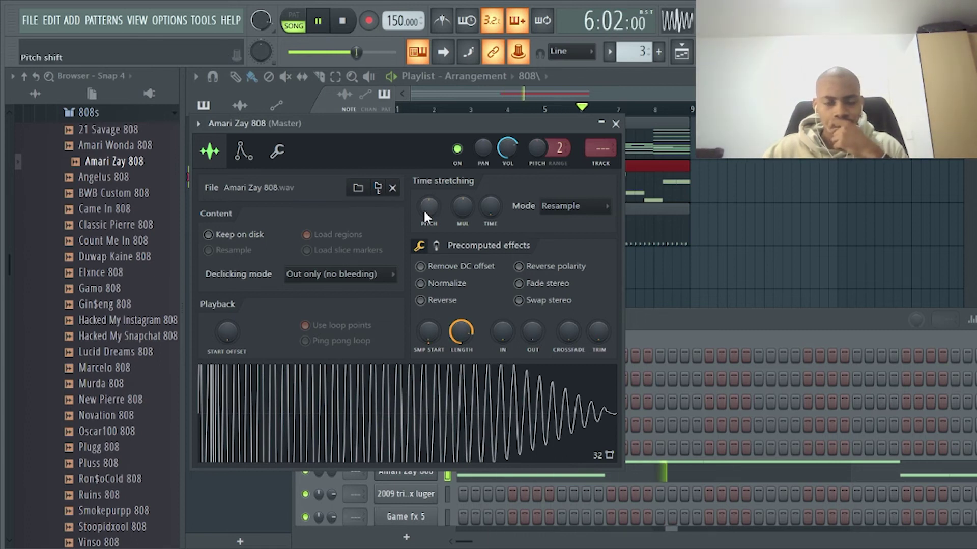
{"action": "left_click", "coordinate": [615, 125]}
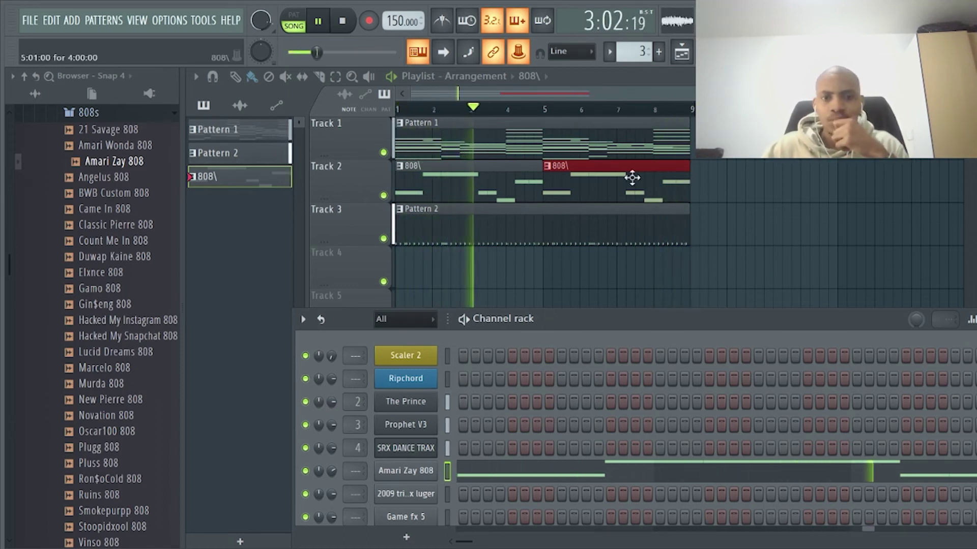
- Audition Insert 2 on its own in the mixer and restore playback of all tracks
{"action": "key", "text": "F9"}
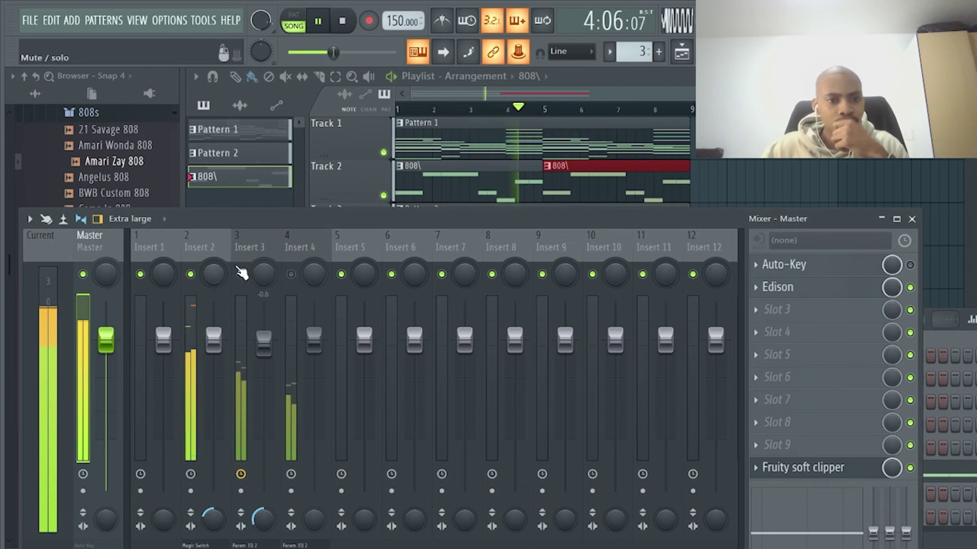
{"action": "right_click", "coordinate": [190, 275]}
{"action": "right_click", "coordinate": [191, 274]}
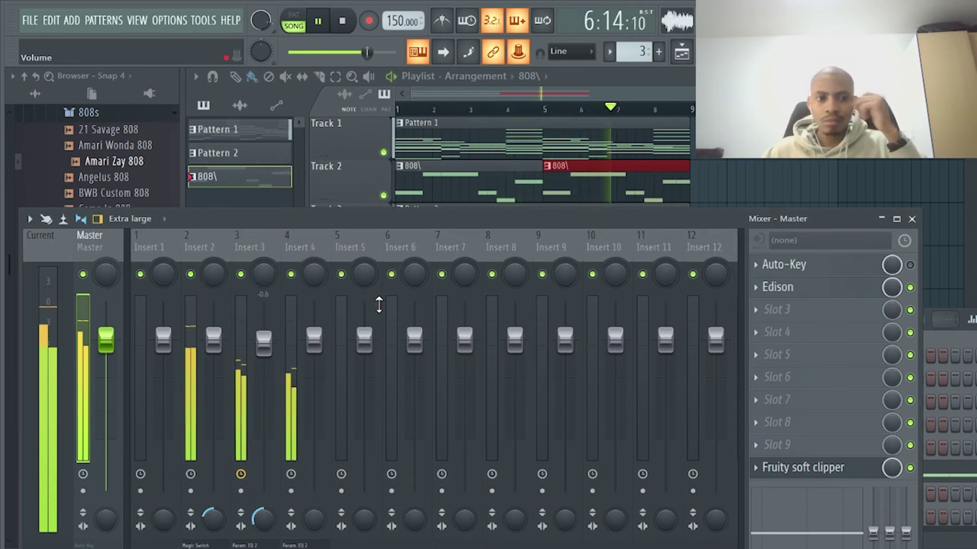
- Set the mixer volumes to -1.4 dB for Insert 2, -6.5 dB for Insert 3 and -2.4 dB for Insert 4
{"action": "left_click_drag", "start_coordinate": [213, 340], "coordinate": [214, 363]}
{"action": "left_click_drag", "start_coordinate": [264, 342], "coordinate": [264, 381]}
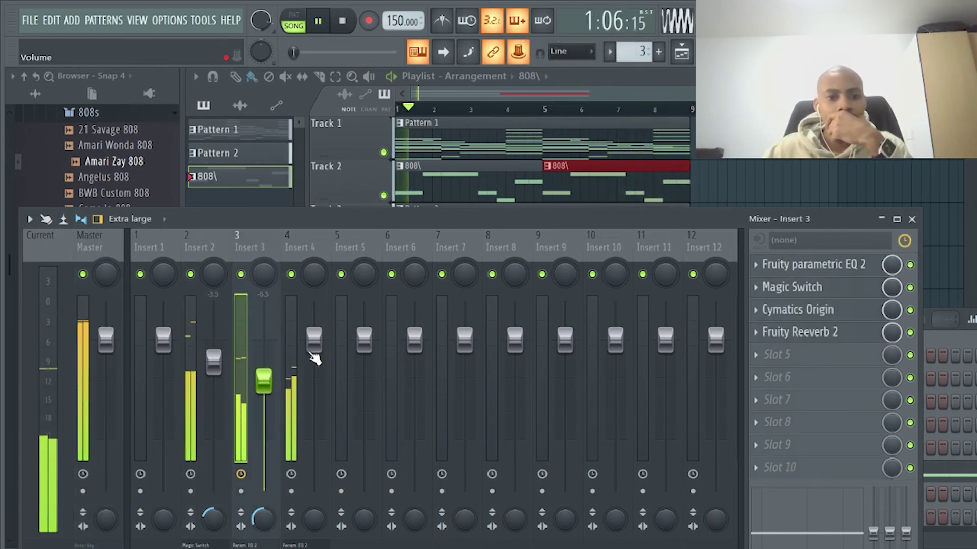
{"action": "left_click_drag", "start_coordinate": [314, 358], "coordinate": [314, 374]}
{"action": "left_click_drag", "start_coordinate": [214, 364], "coordinate": [214, 350]}
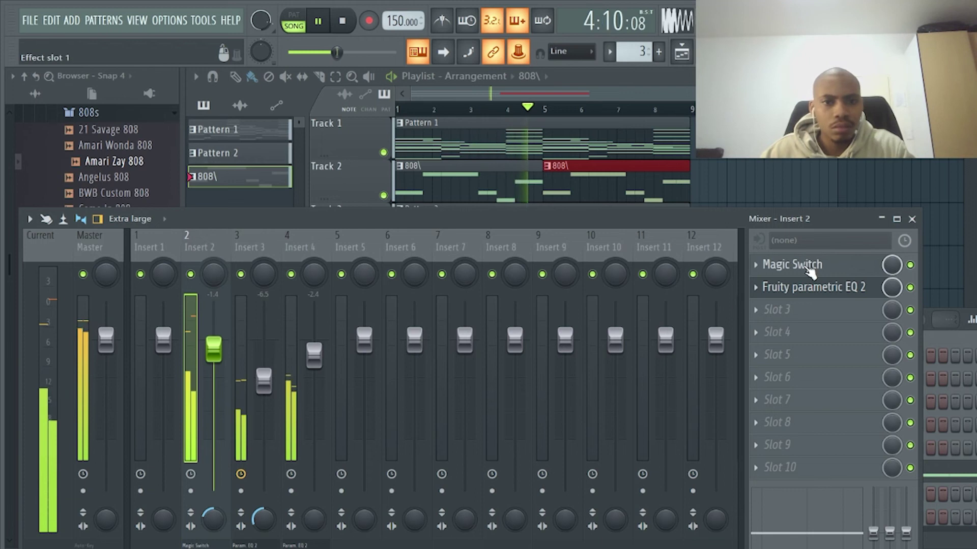
{"action": "left_click", "coordinate": [912, 218]}
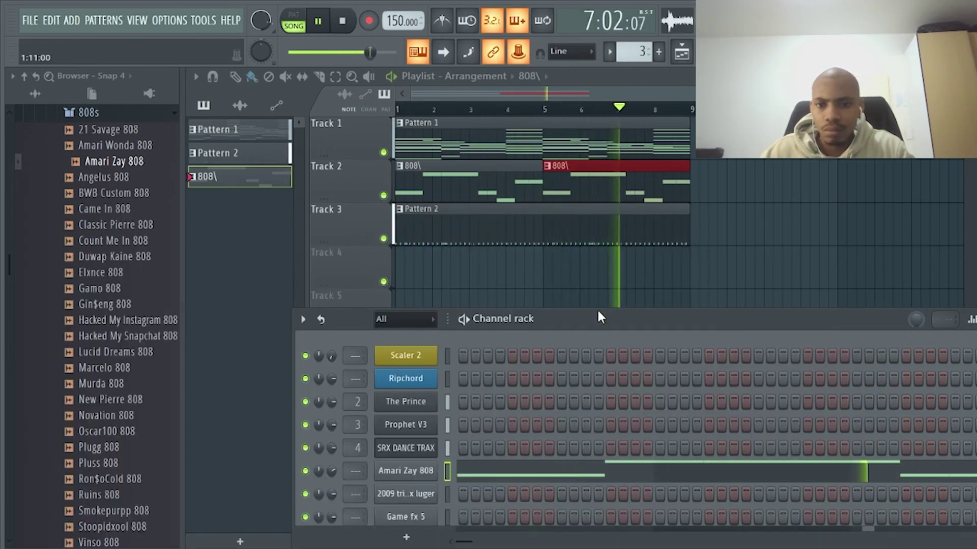
- Collapse the 808s folder and load Stremmurd Snare from the Snares folder as a new channel above Game fx 5
{"action": "left_click_drag", "start_coordinate": [600, 317], "coordinate": [623, 150]}
{"action": "left_click", "coordinate": [116, 114]}
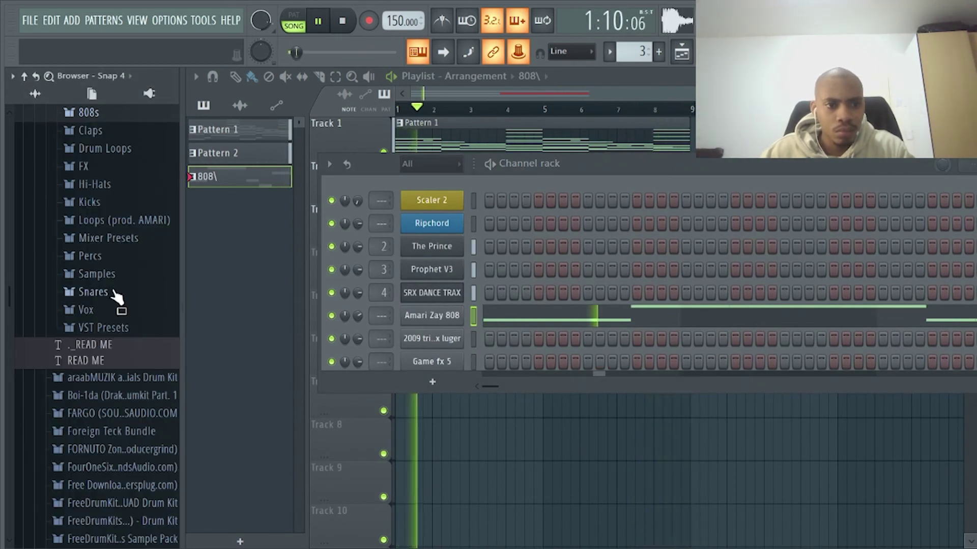
{"action": "left_click", "coordinate": [93, 292]}
{"action": "scroll", "coordinate": [131, 344], "scroll_direction": "down", "scroll_amount": 10}
{"action": "left_click_drag", "start_coordinate": [106, 388], "coordinate": [455, 363]}
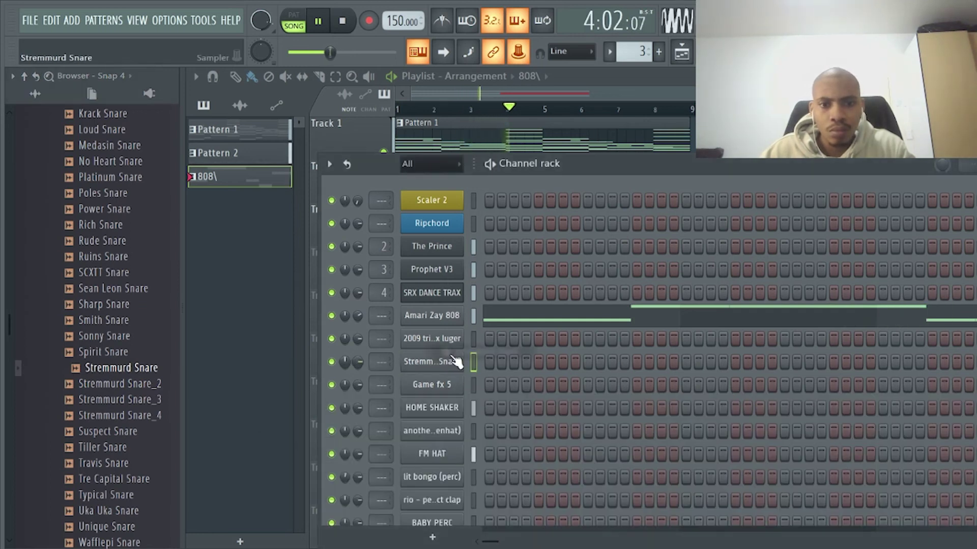
- In Pattern 2, add two short C5 Stremmurd Snare notes at 7:15 and early in bar 8, and lower their velocities
{"action": "scroll", "coordinate": [632, 55], "scroll_direction": "down", "scroll_amount": 1}
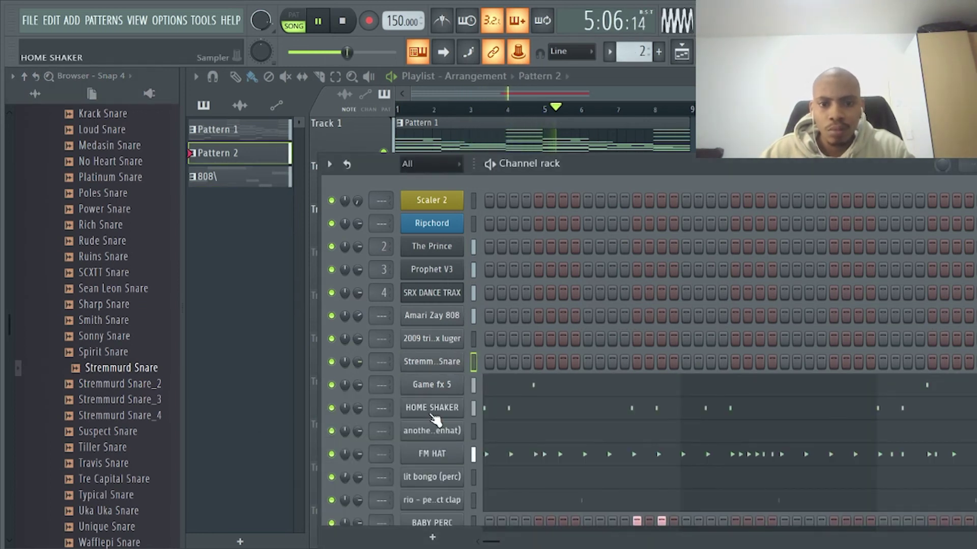
{"action": "right_click", "coordinate": [441, 371]}
{"action": "left_click", "coordinate": [491, 365]}
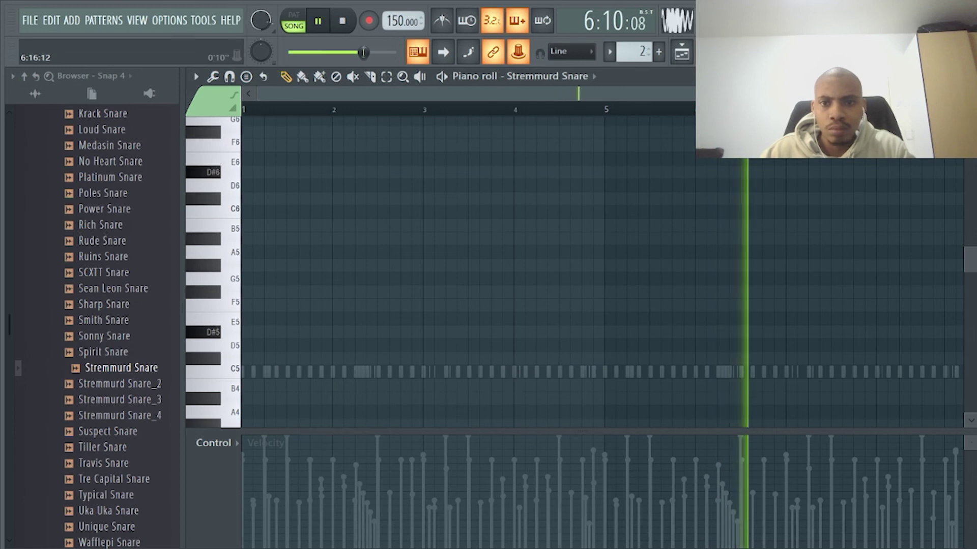
{"action": "left_click", "coordinate": [752, 372]}
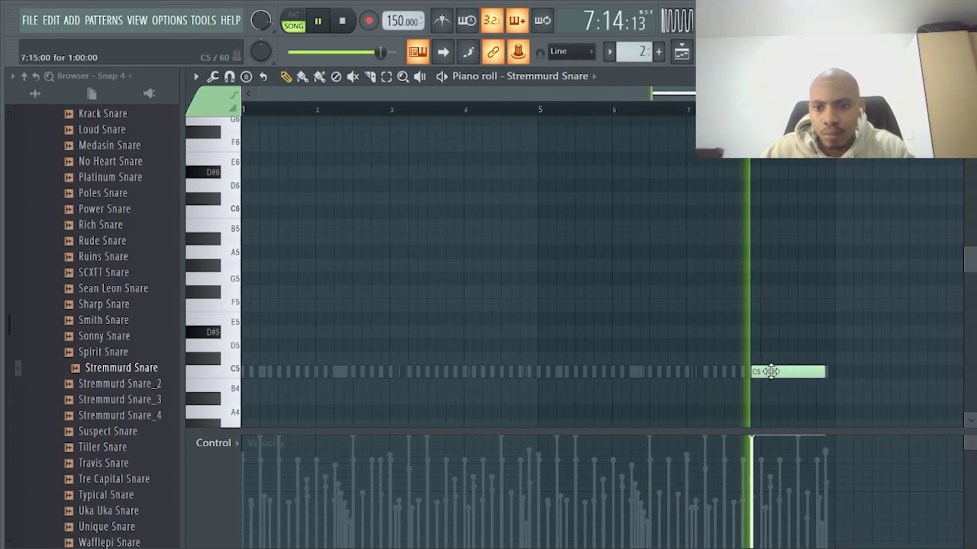
{"action": "left_click_drag", "start_coordinate": [823, 375], "coordinate": [671, 388]}
{"action": "left_click", "coordinate": [773, 372]}
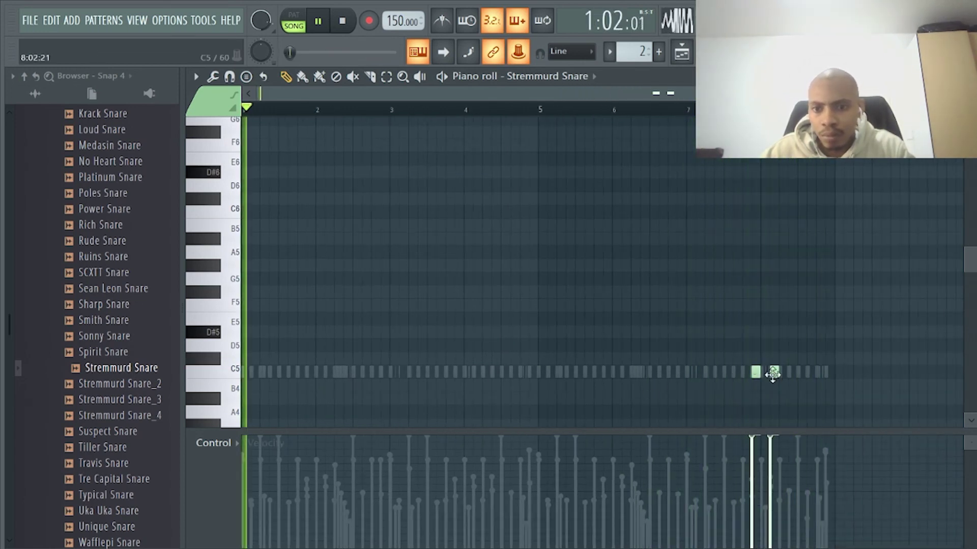
{"action": "left_click", "coordinate": [768, 468]}
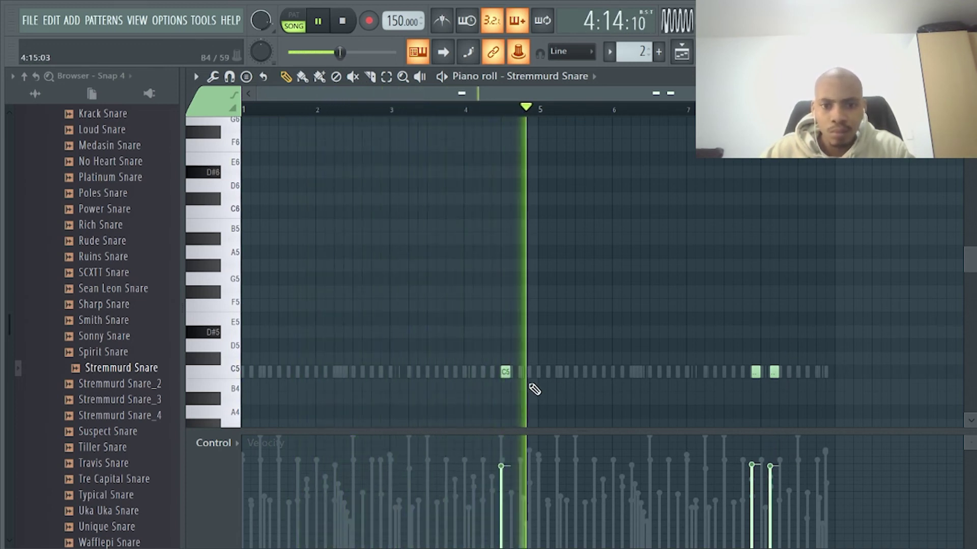
- Move the bar 4 snare note to just past the middle of the bar and raise the velocities of all three snare notes
{"action": "left_click", "coordinate": [494, 374]}
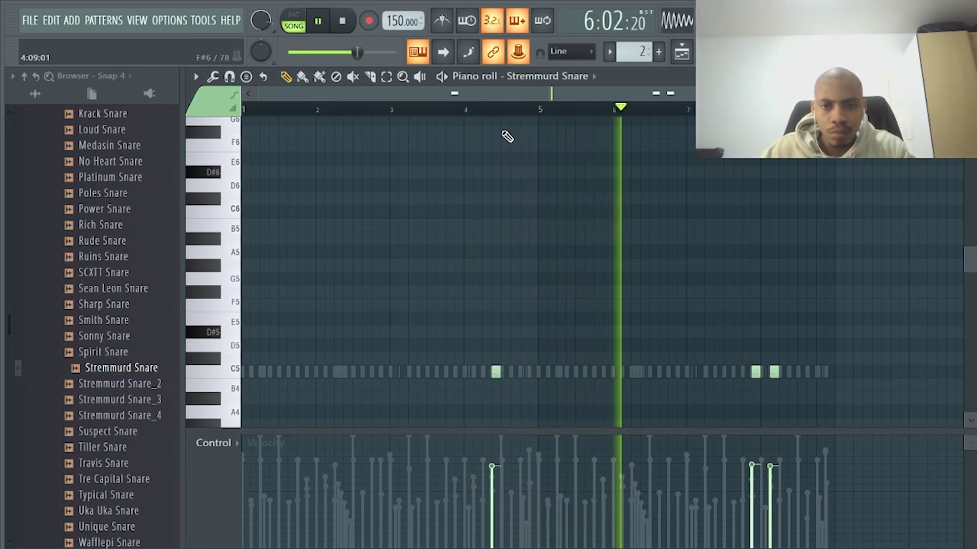
{"action": "left_click_drag", "start_coordinate": [499, 376], "coordinate": [516, 376]}
{"action": "left_click_drag", "start_coordinate": [532, 493], "coordinate": [521, 446]}
{"action": "mouse_move", "coordinate": [770, 465]}
{"action": "left_mouse_down"}
{"action": "mouse_move", "coordinate": [777, 444]}
{"action": "mouse_move", "coordinate": [754, 448]}
{"action": "left_mouse_up"}
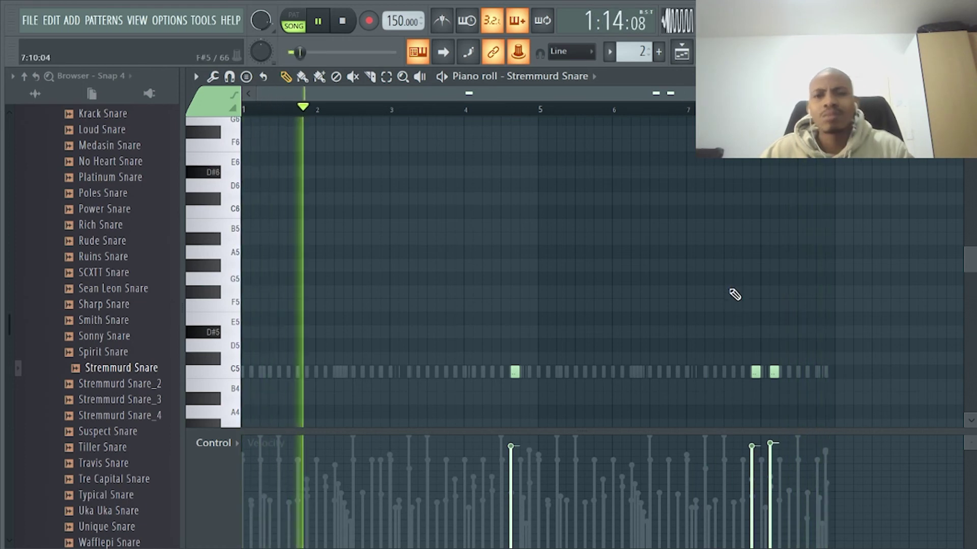
- Close the snare's piano roll and the channel rack, and collapse the Snares folder
{"action": "key", "text": "Escape"}
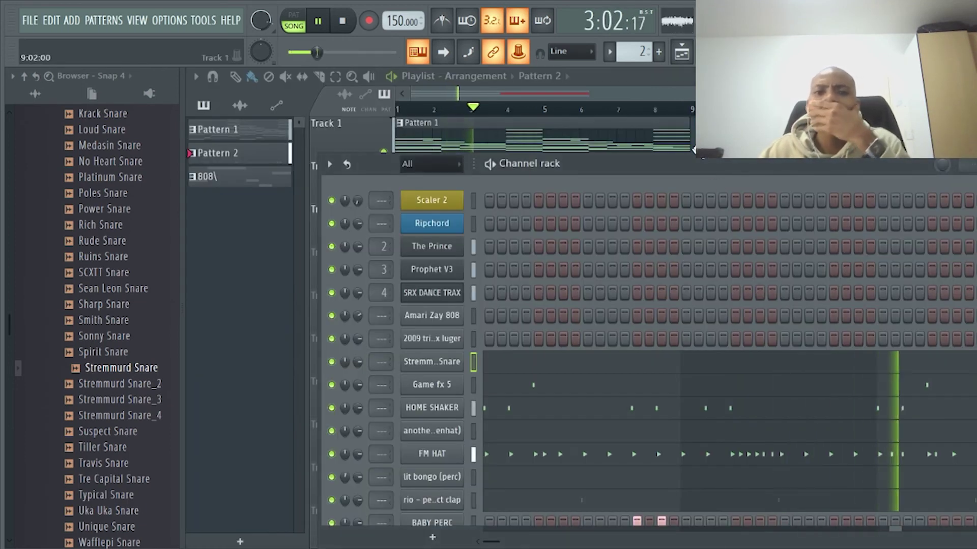
{"action": "key", "text": "Escape"}
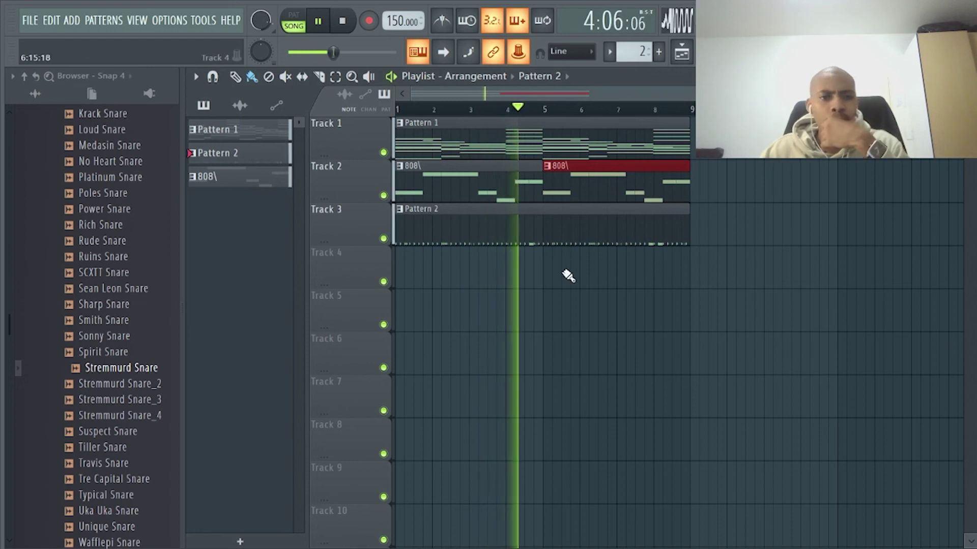
{"action": "scroll", "coordinate": [119, 219], "scroll_direction": "up", "scroll_amount": 10}
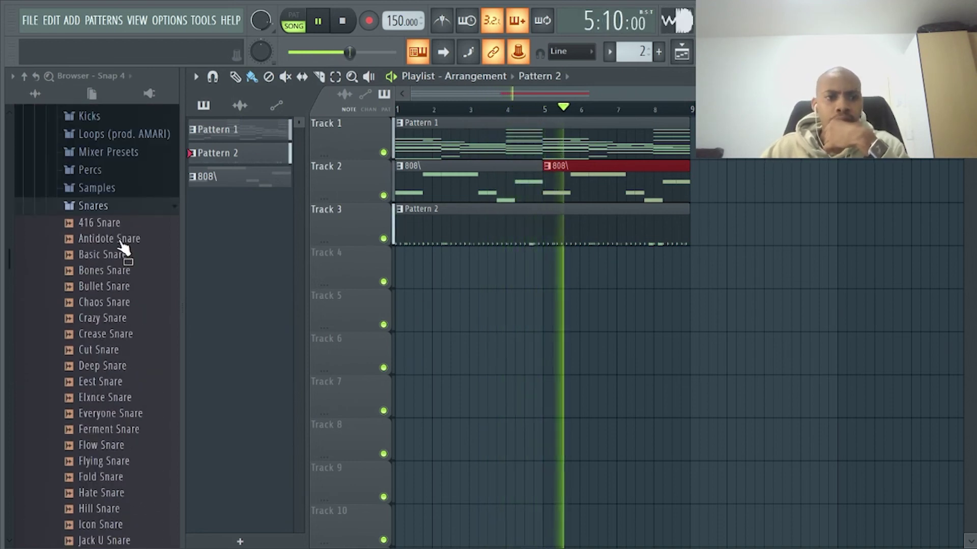
{"action": "left_click", "coordinate": [142, 213]}
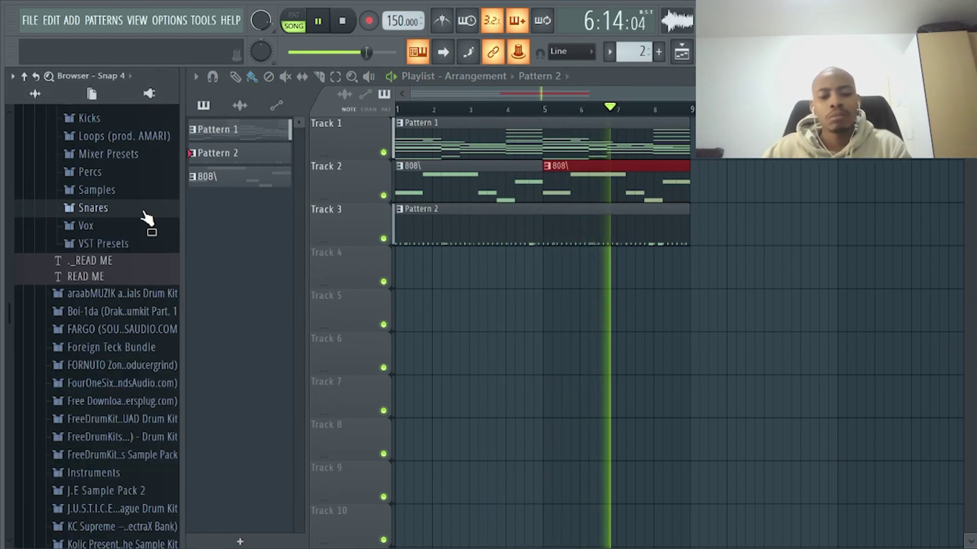
- Save the project as Mood in the FL Studio Projects folder
{"action": "key", "text": "ctrl+s"}
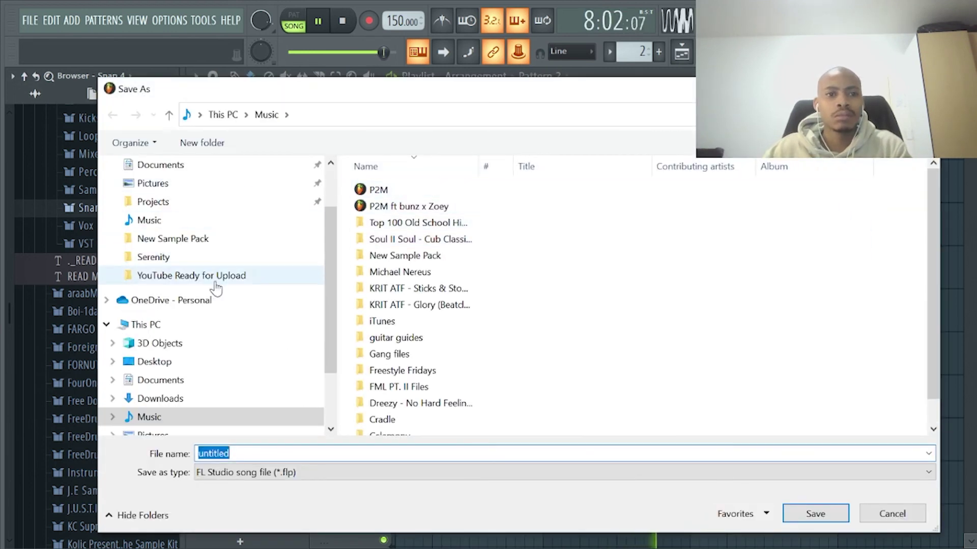
{"action": "left_click", "coordinate": [245, 223]}
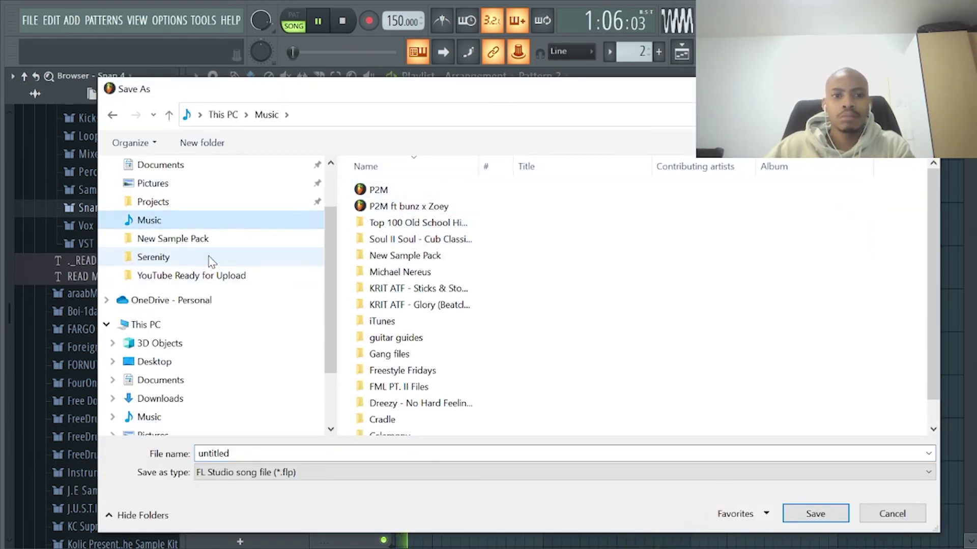
{"action": "left_click", "coordinate": [197, 201]}
{"action": "key", "text": "Tab"}
{"action": "key", "text": "Tab"}
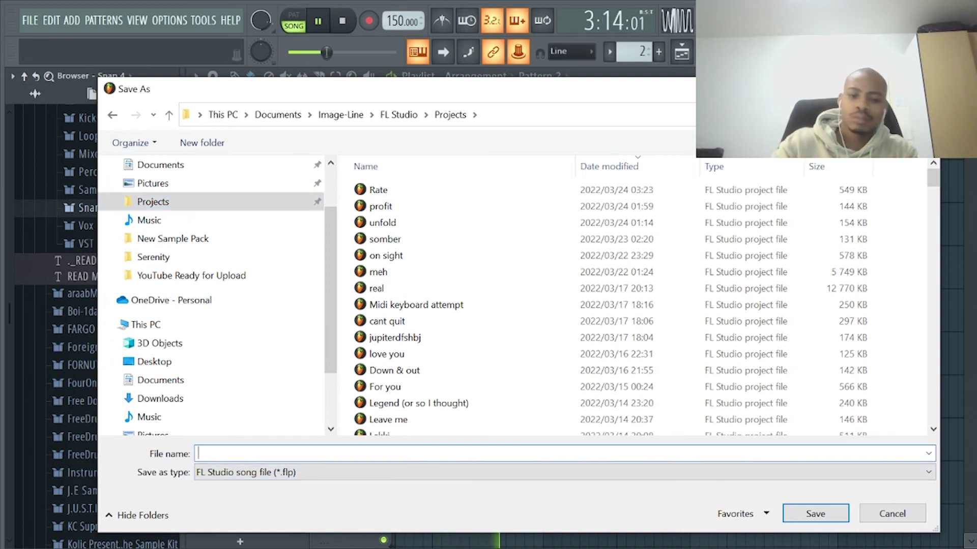
{"action": "type", "text": "Mood"}
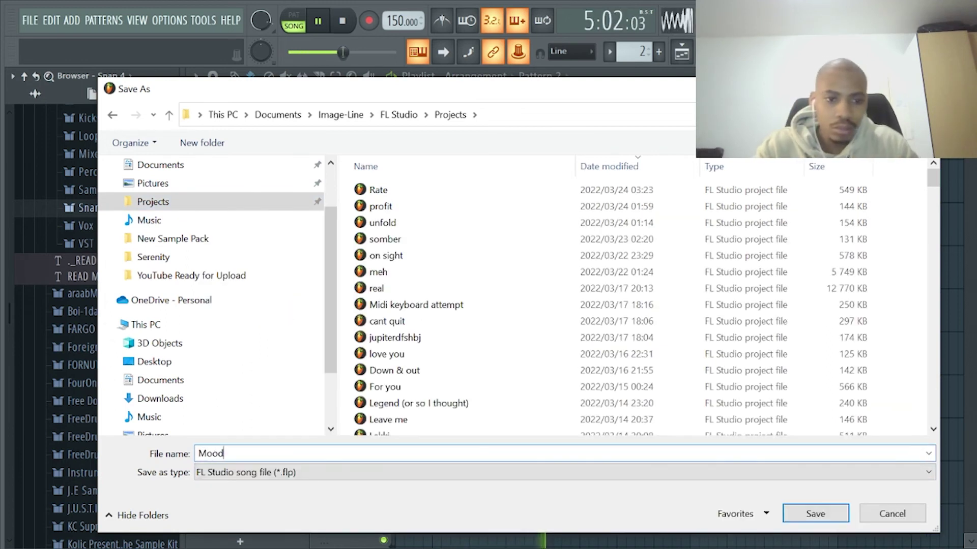
{"action": "key", "text": "Return"}
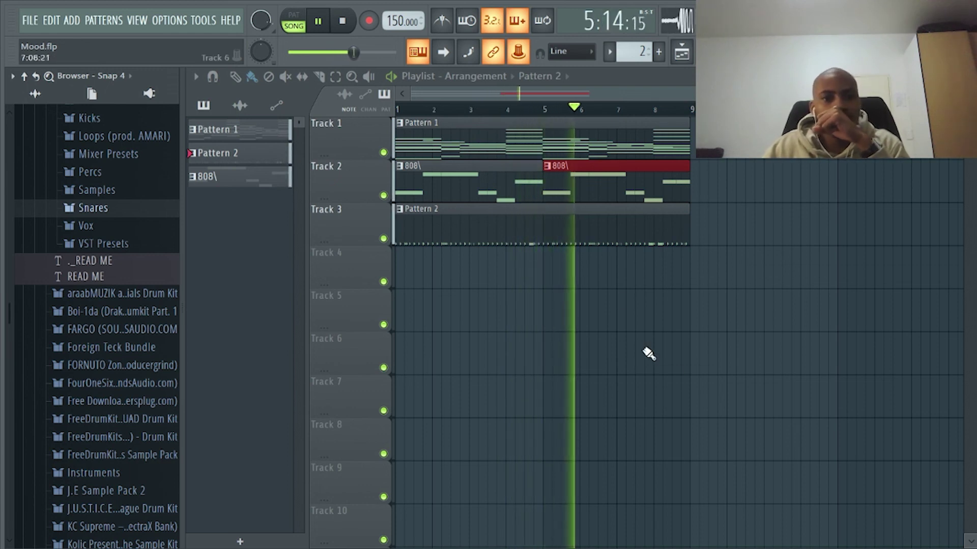
{"action": "scroll", "coordinate": [542, 179], "scroll_direction": "down", "scroll_amount": 2}
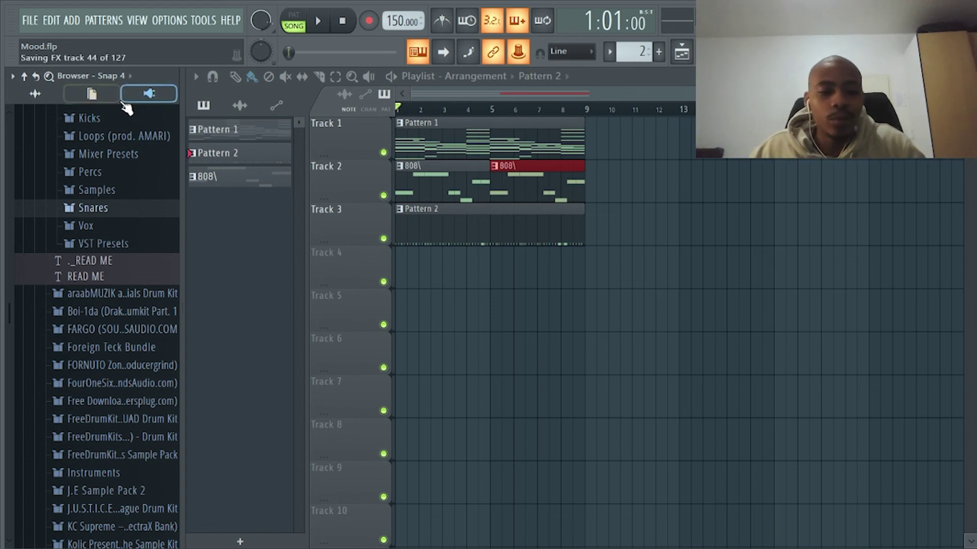
{"action": "scroll", "coordinate": [126, 108], "scroll_direction": "up", "scroll_amount": 1}
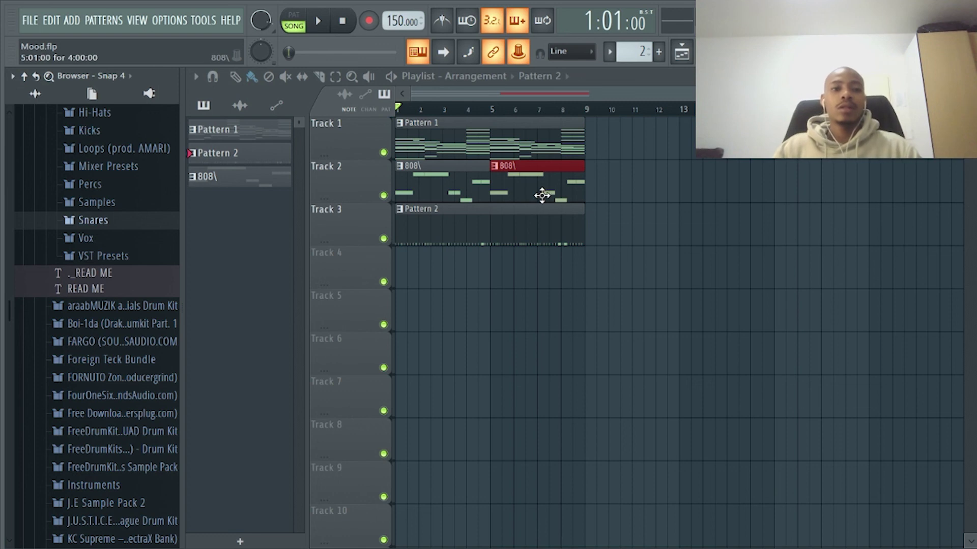